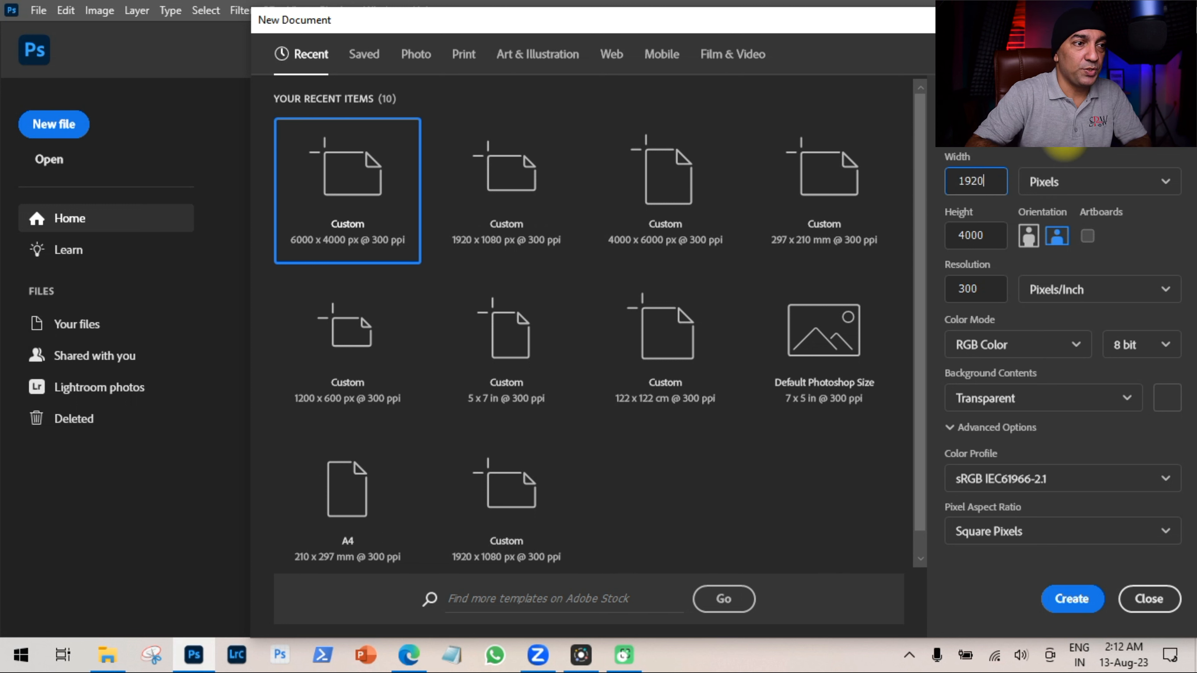
Create a new 1920 x 1080 px document with a black background.
double_click(989, 236)
text(1)
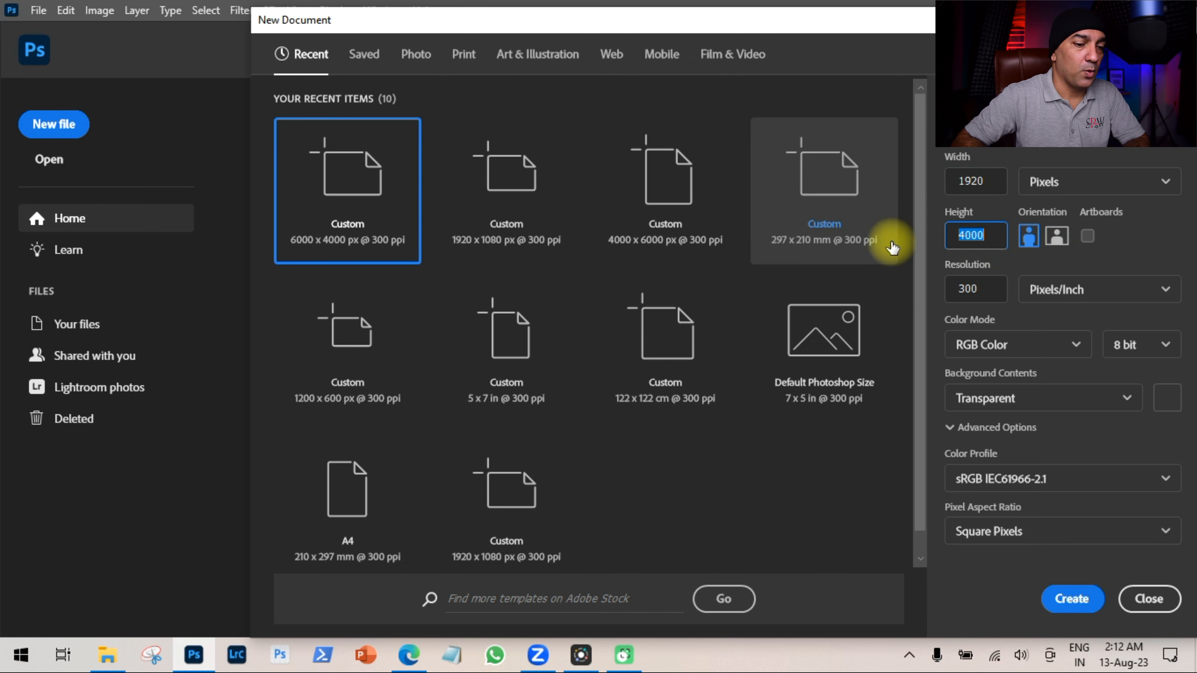
text(08)
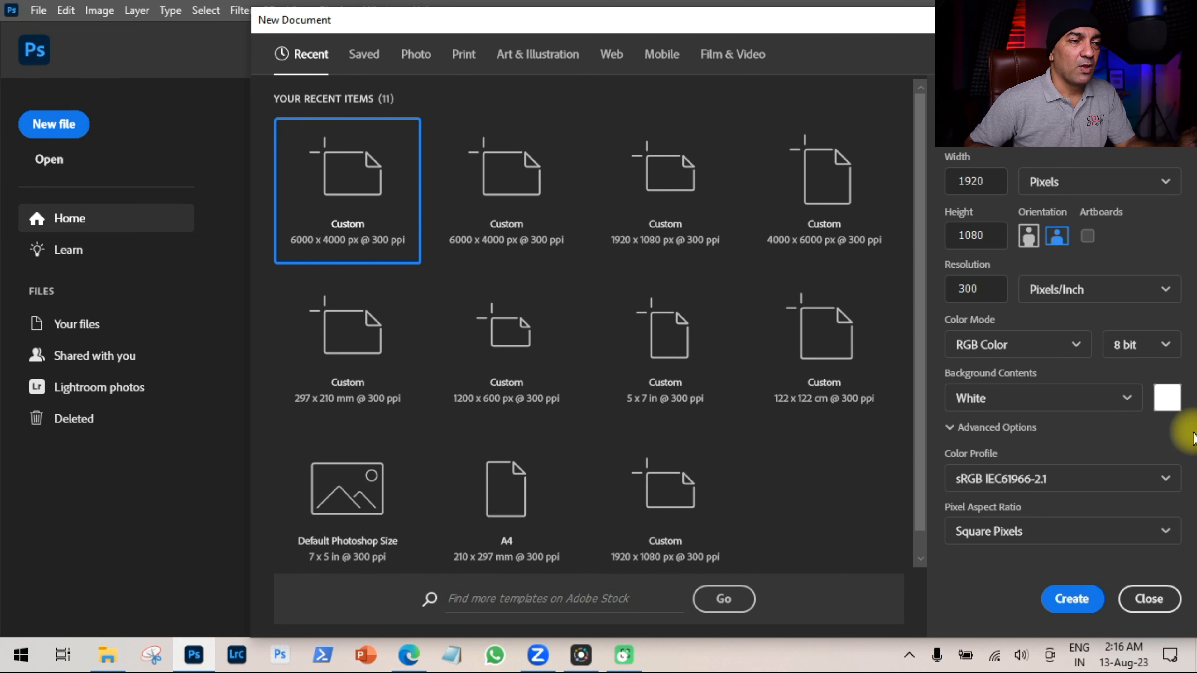
click(1109, 397)
click(988, 460)
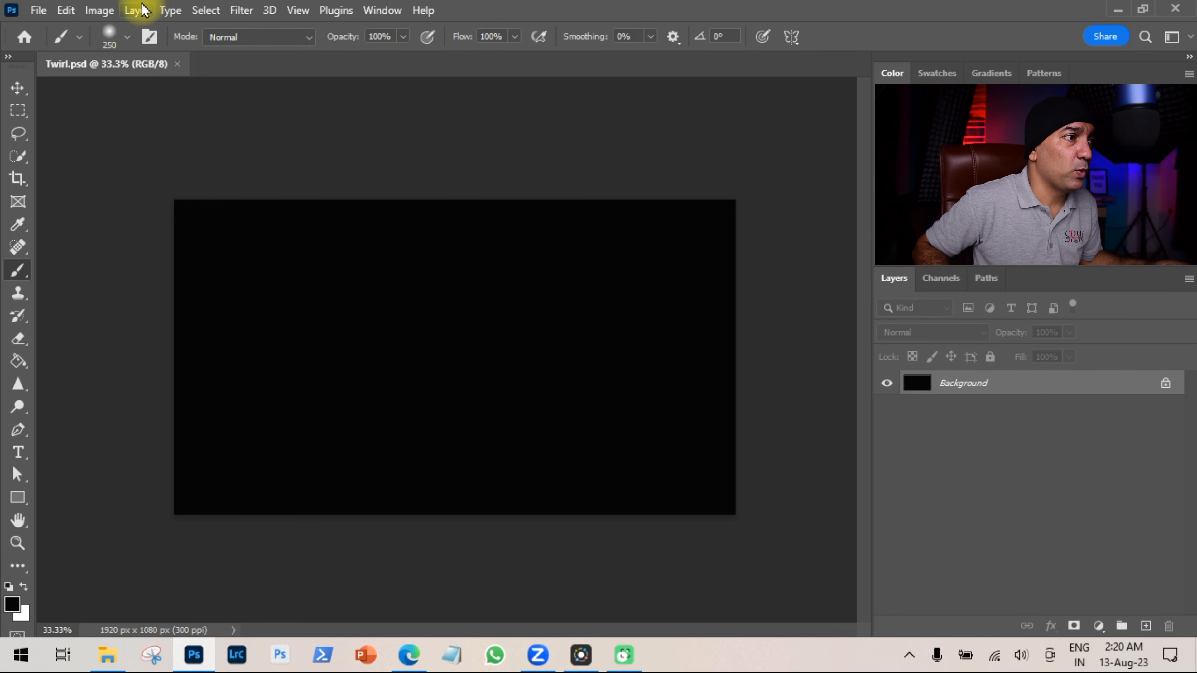
Add a new empty layer above the background.
click(138, 10)
mouse_move(186, 23)
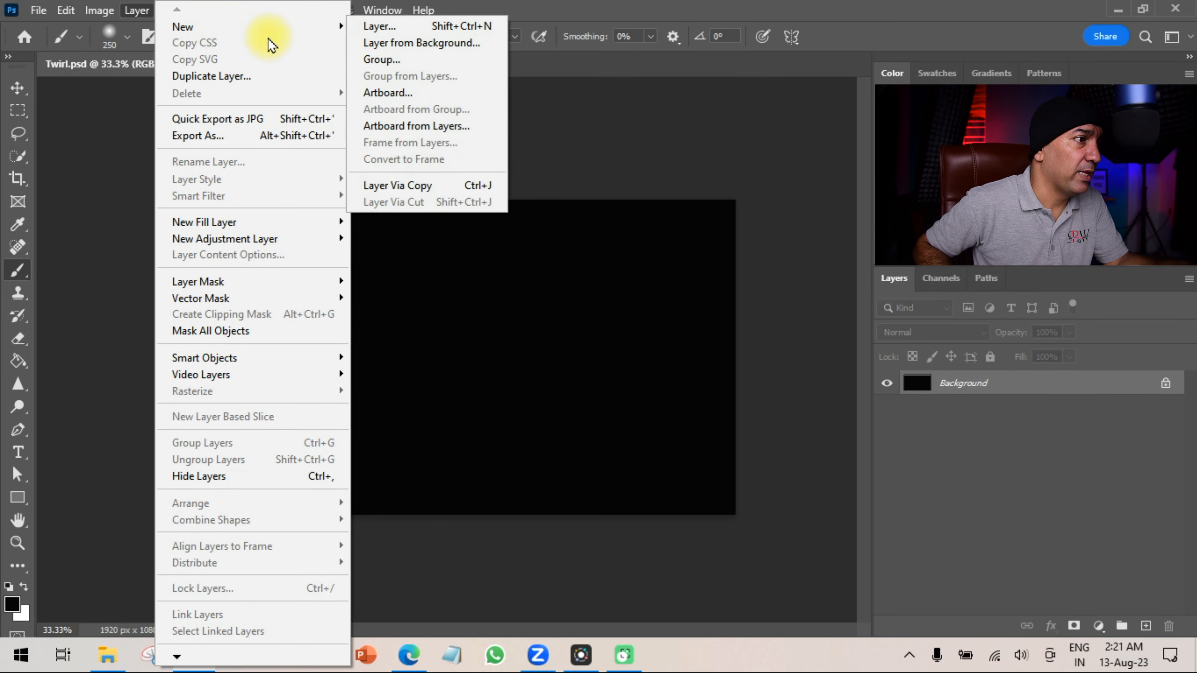
click(975, 473)
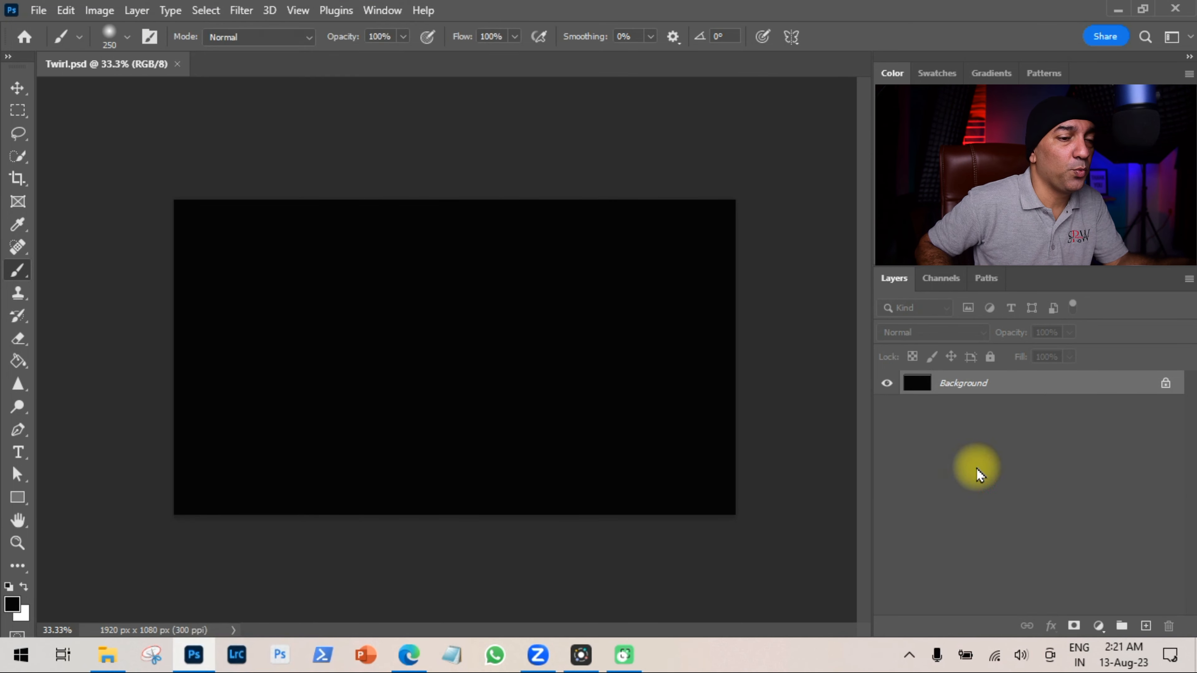
click(1146, 627)
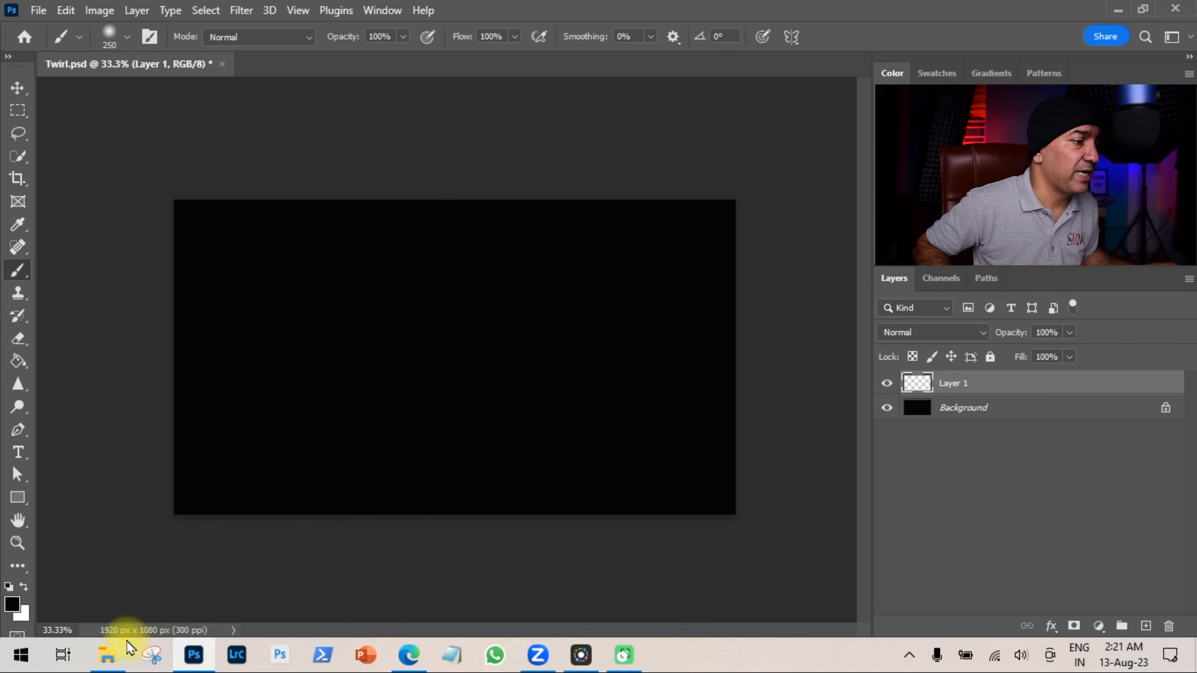
Place the Creative-1 image from the Sample folder into the document.
click(108, 654)
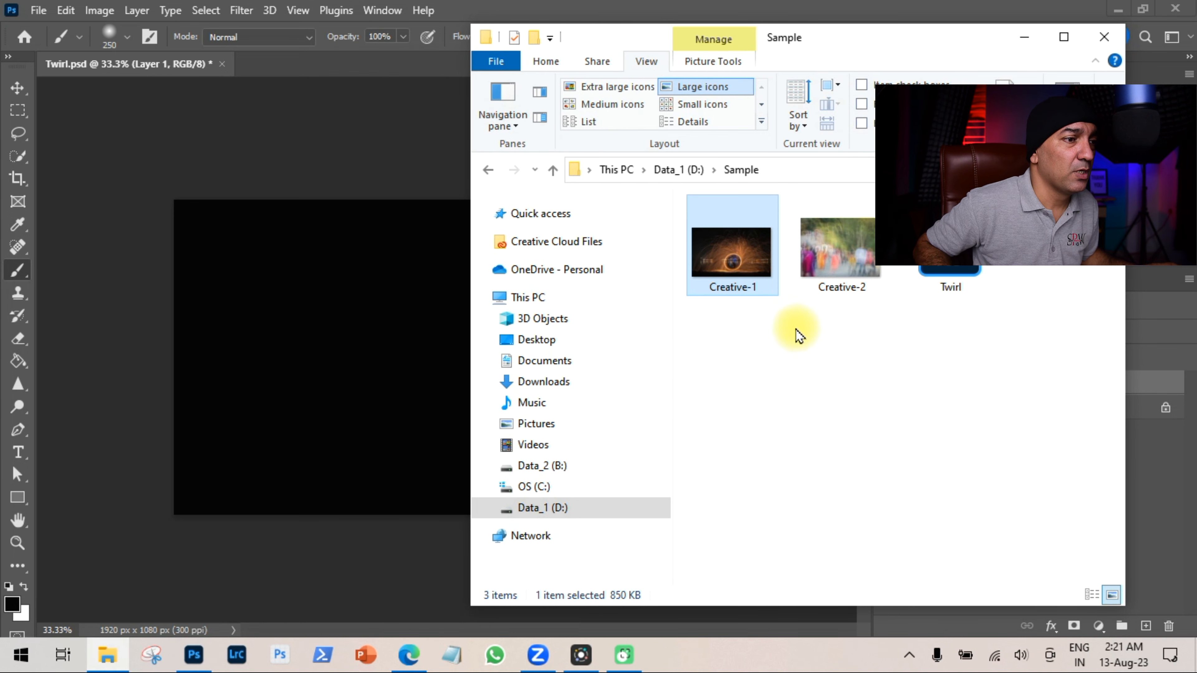
drag(740, 247, 366, 331)
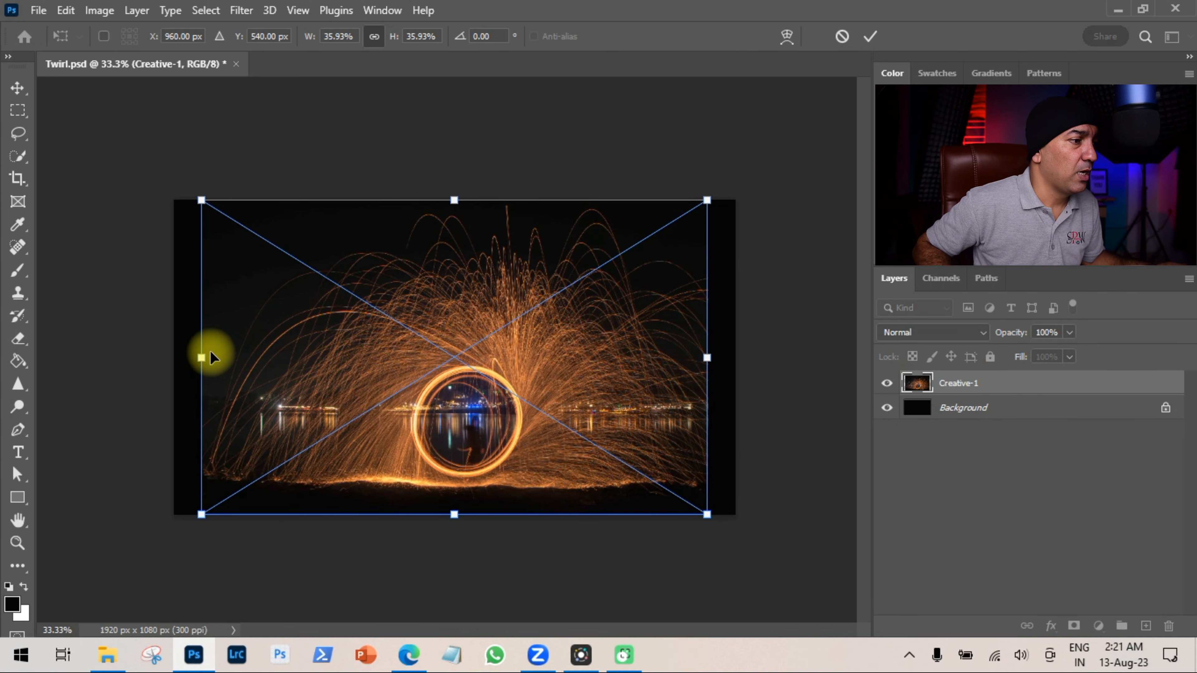
Stretch the placed image horizontally to fill the canvas width and commit the transform.
drag(202, 361, 172, 362)
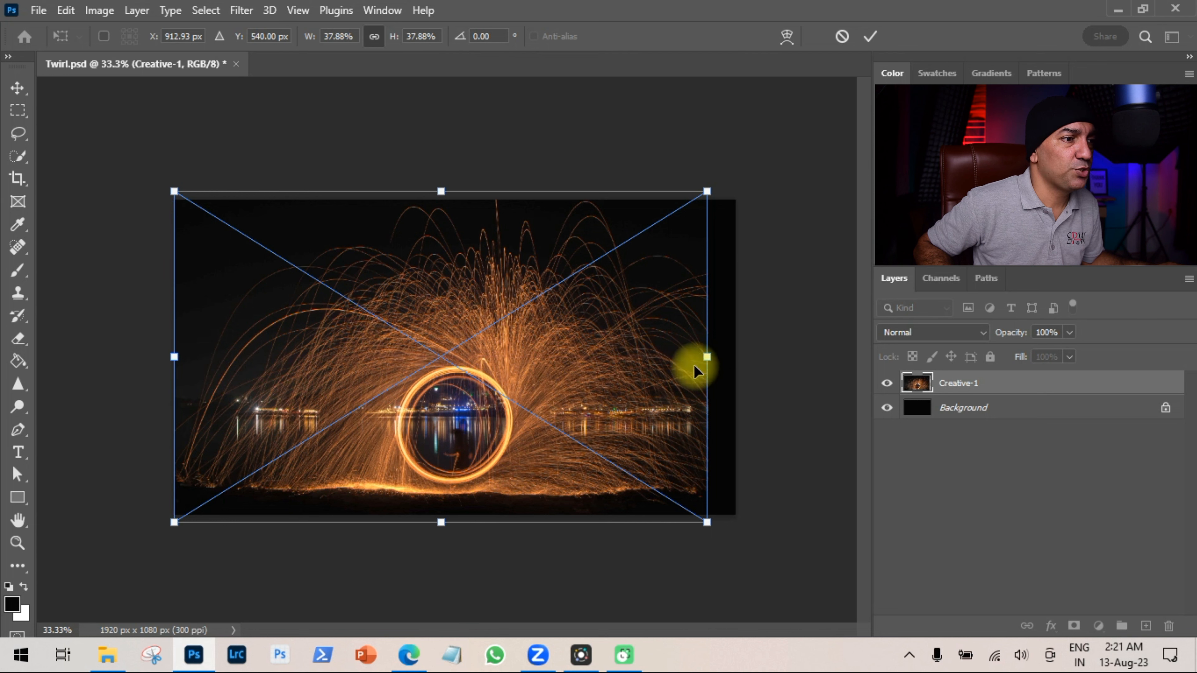
drag(707, 356, 740, 362)
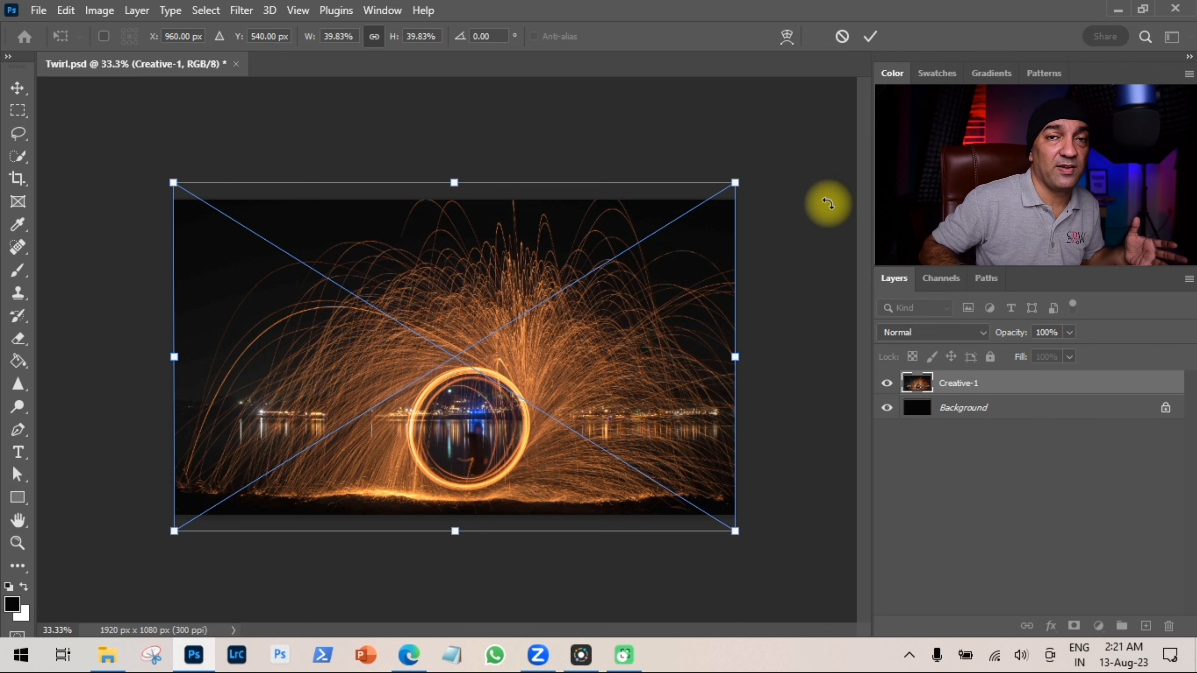
key(Return)
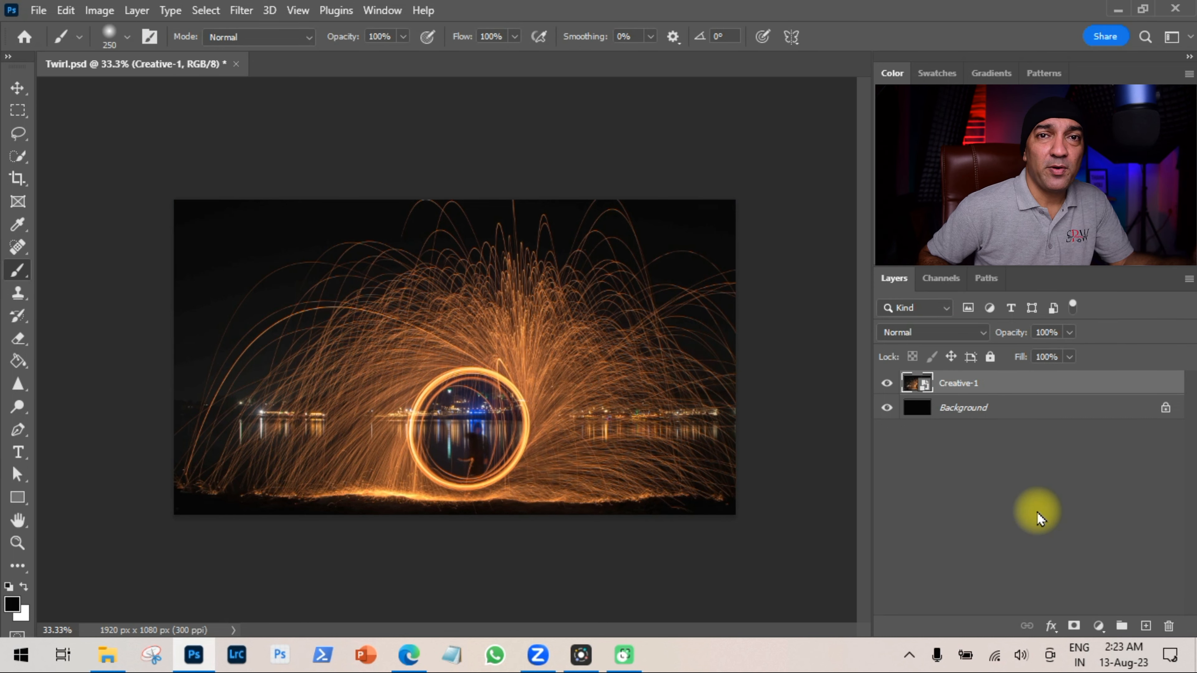
Convert the Creative-1 layer to a smart object and apply the Mezzotint filter with Long Strokes type.
right_click(1028, 388)
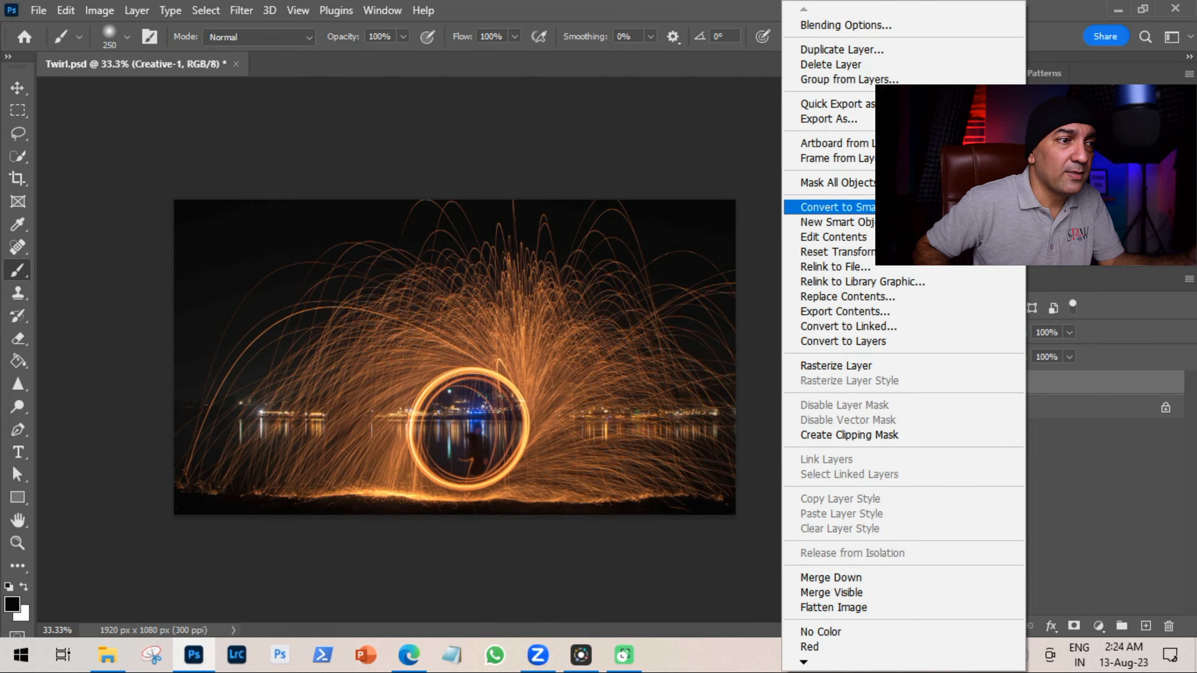
click(989, 207)
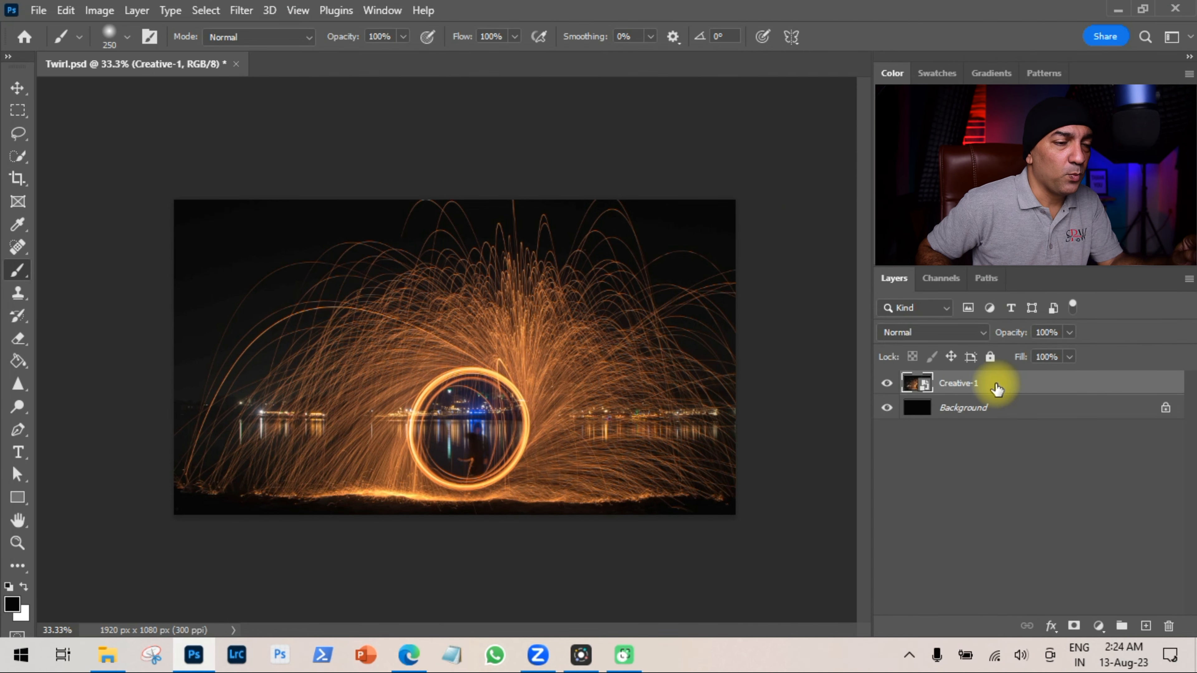
click(240, 10)
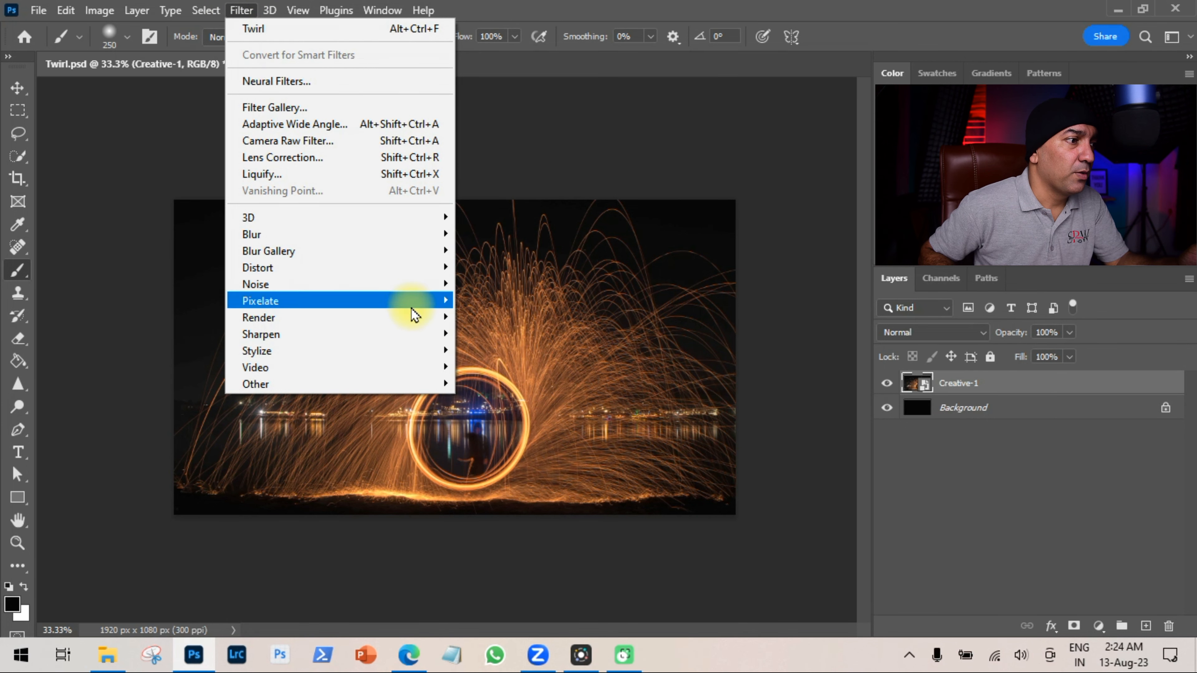
mouse_move(426, 304)
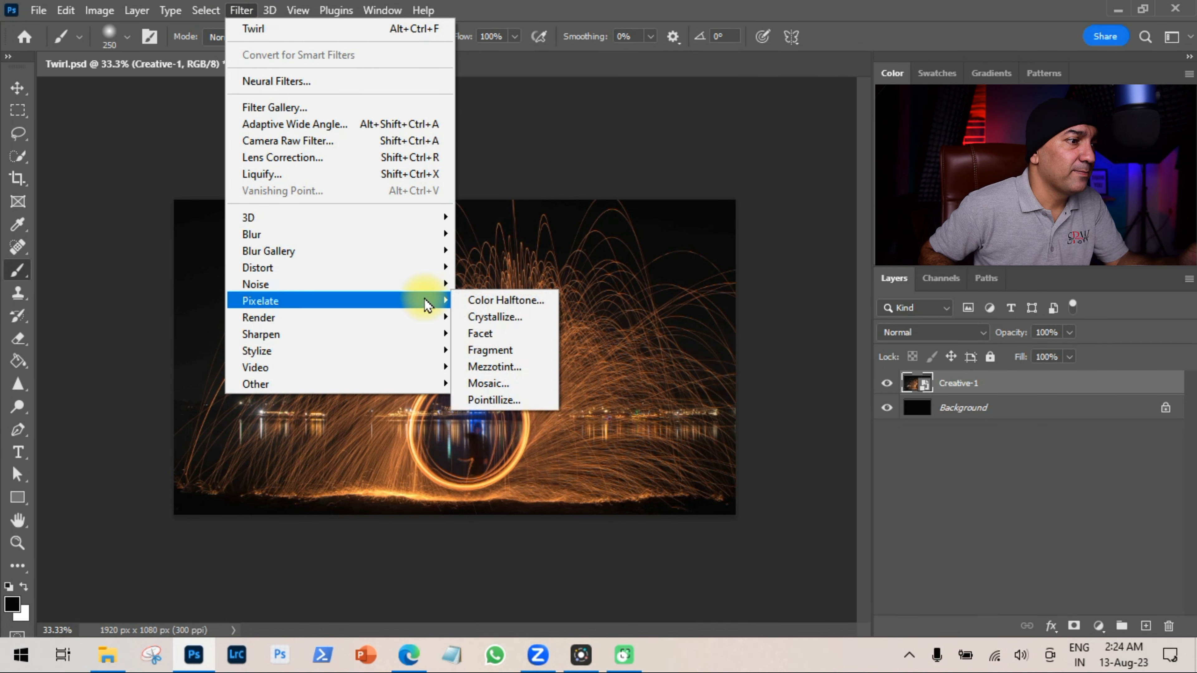
click(539, 371)
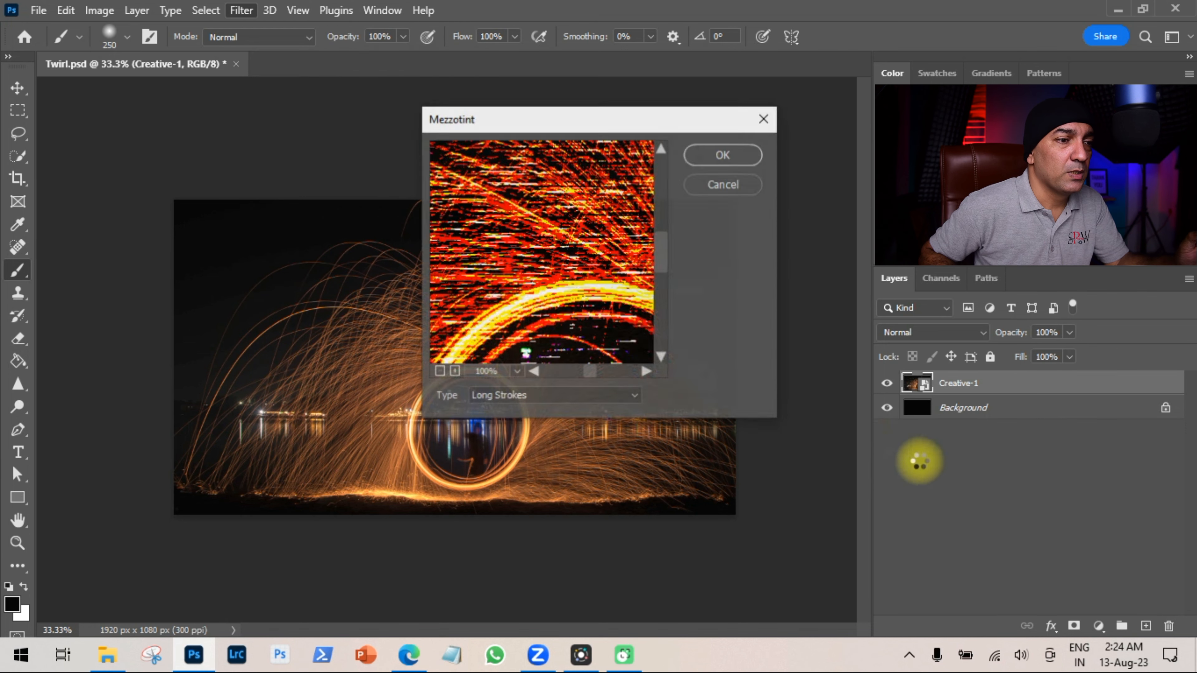
click(636, 395)
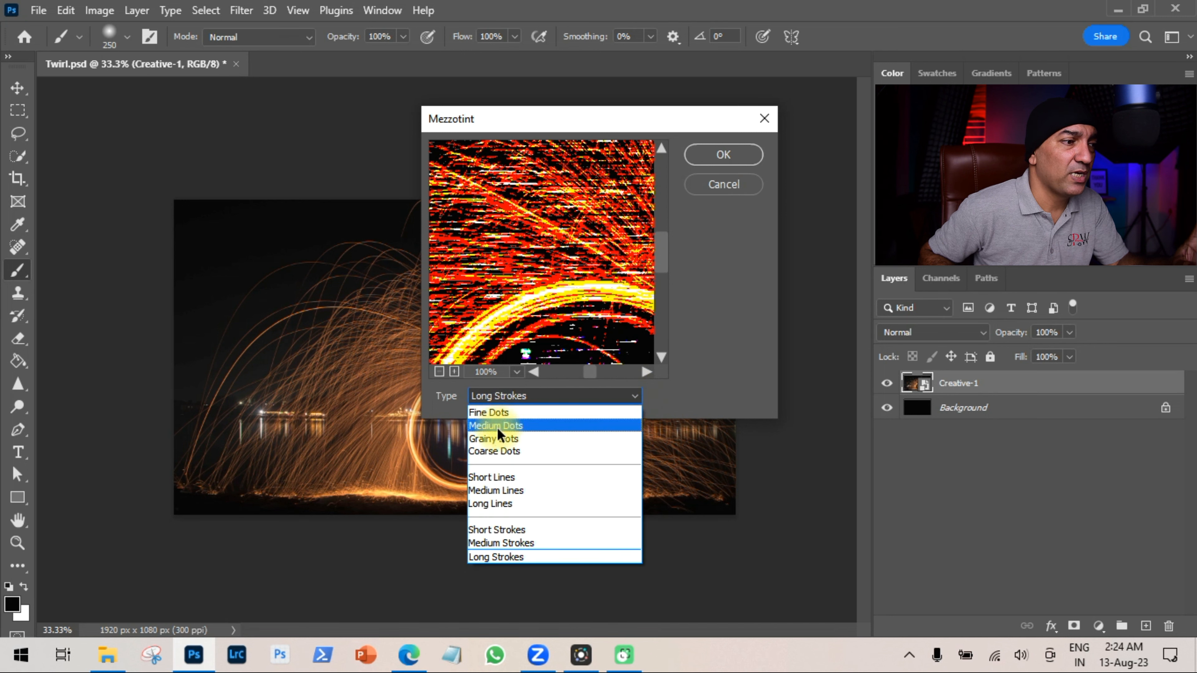
click(521, 559)
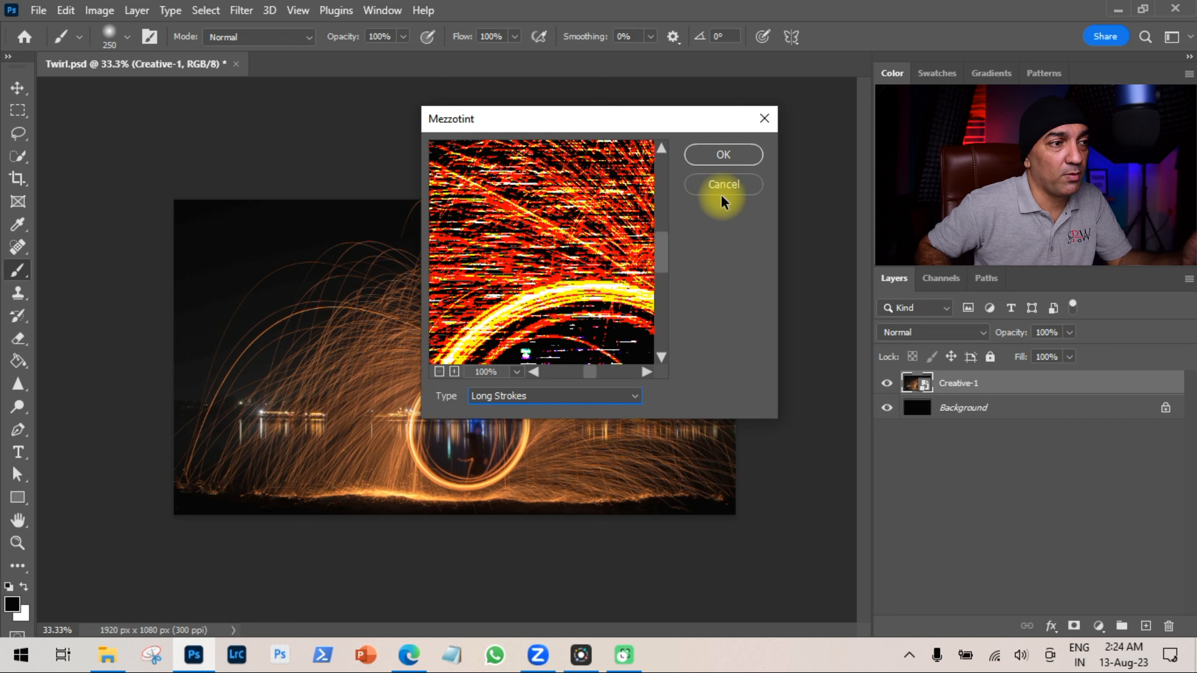
click(722, 157)
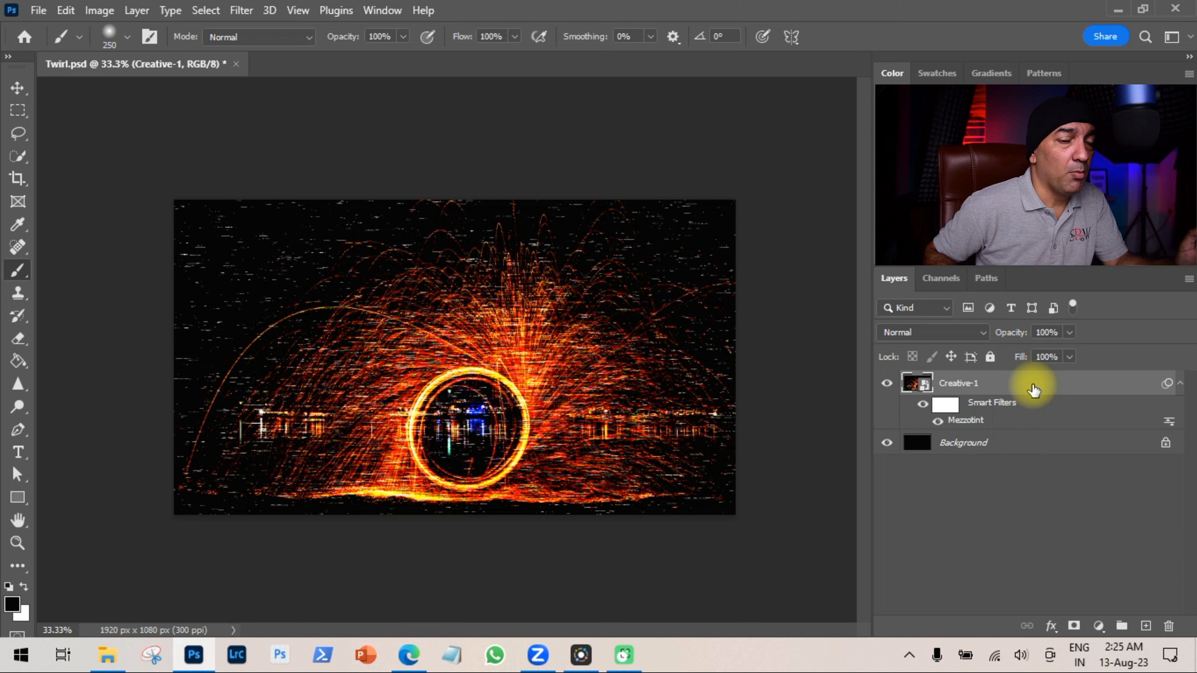
Apply a Radial Blur with amount 100, Zoom method and Draft quality.
click(237, 11)
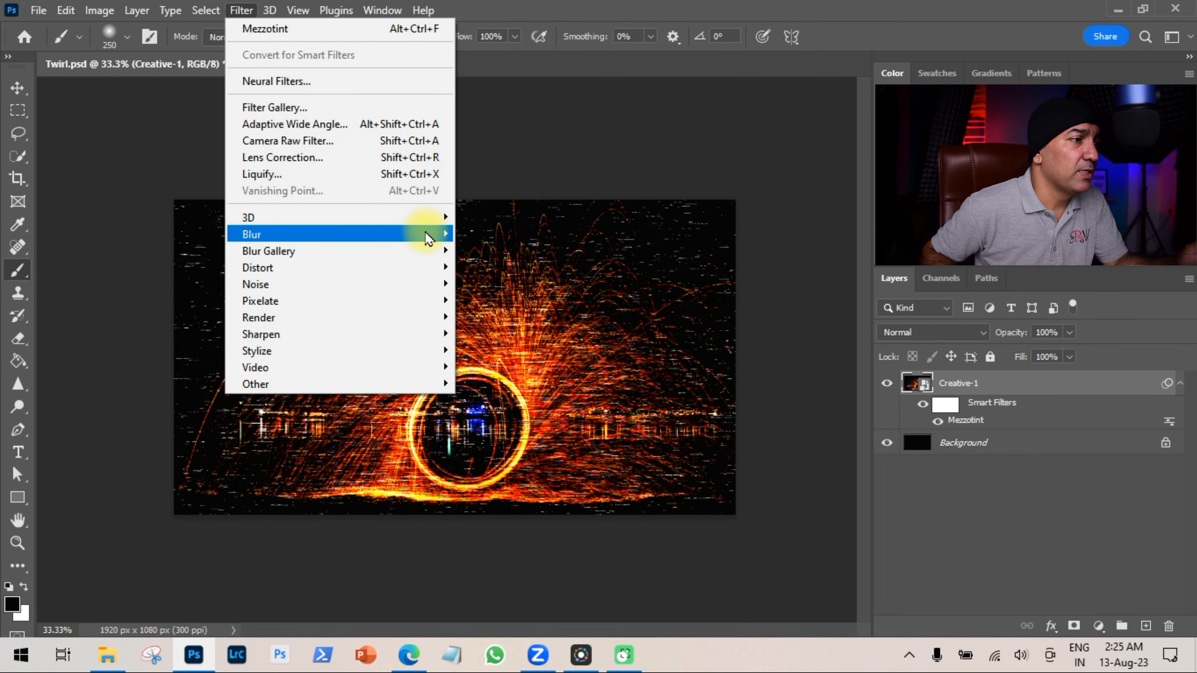
mouse_move(428, 237)
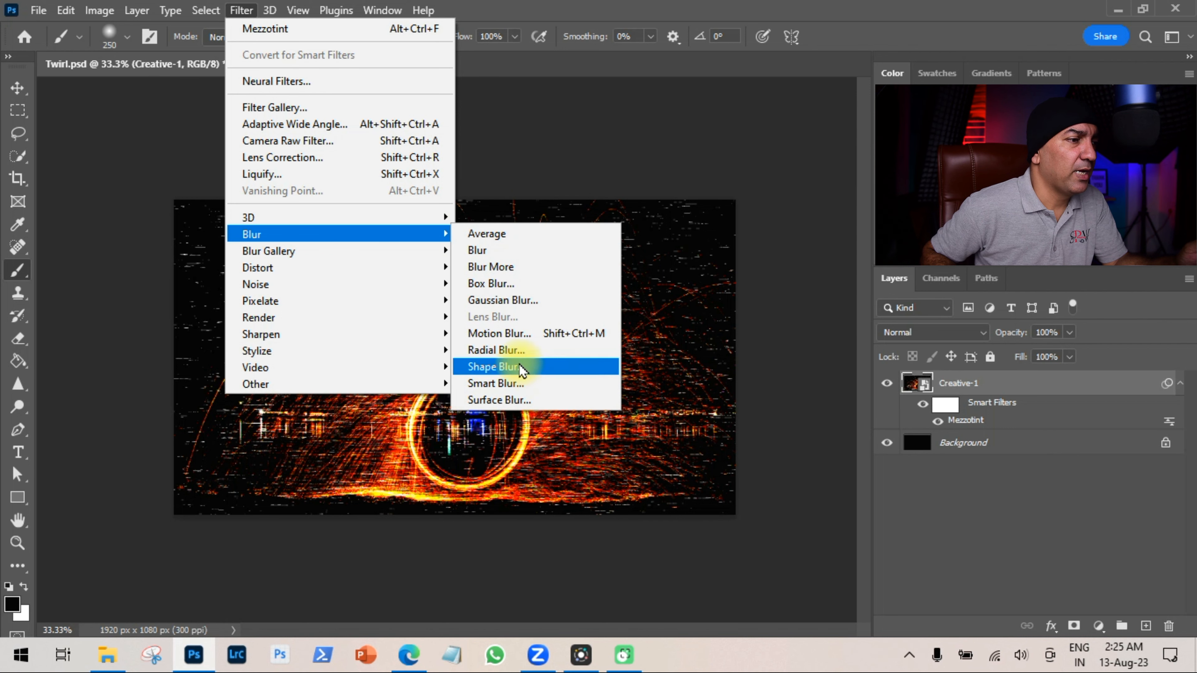
click(512, 351)
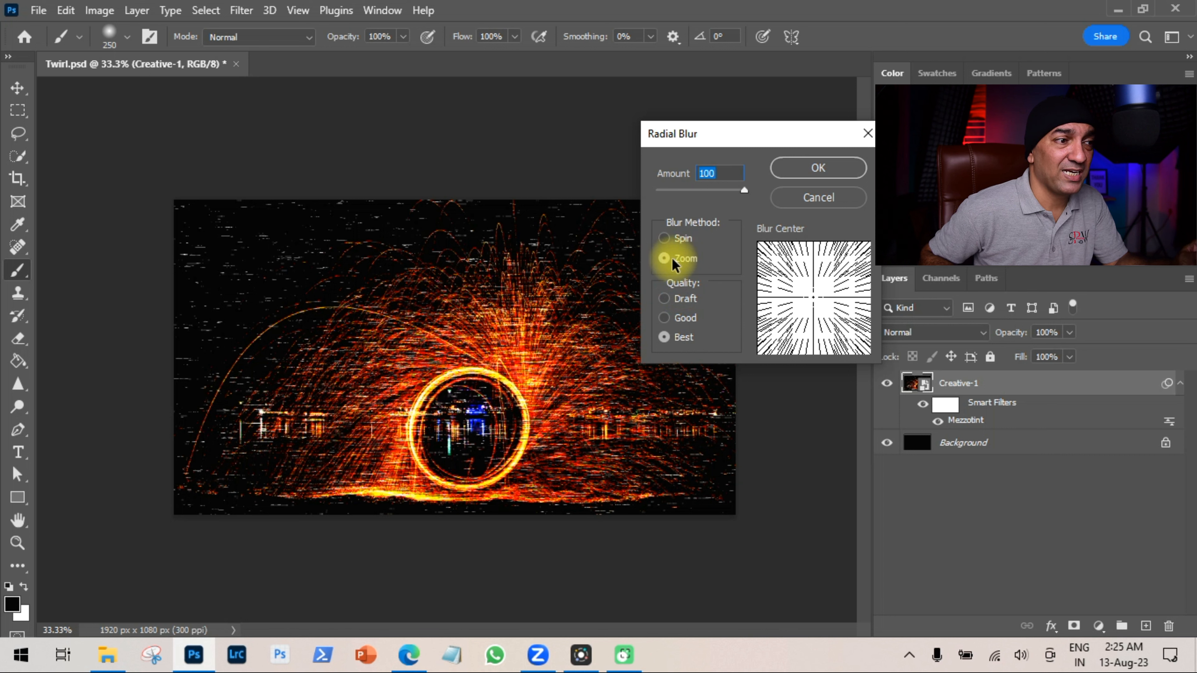
click(661, 334)
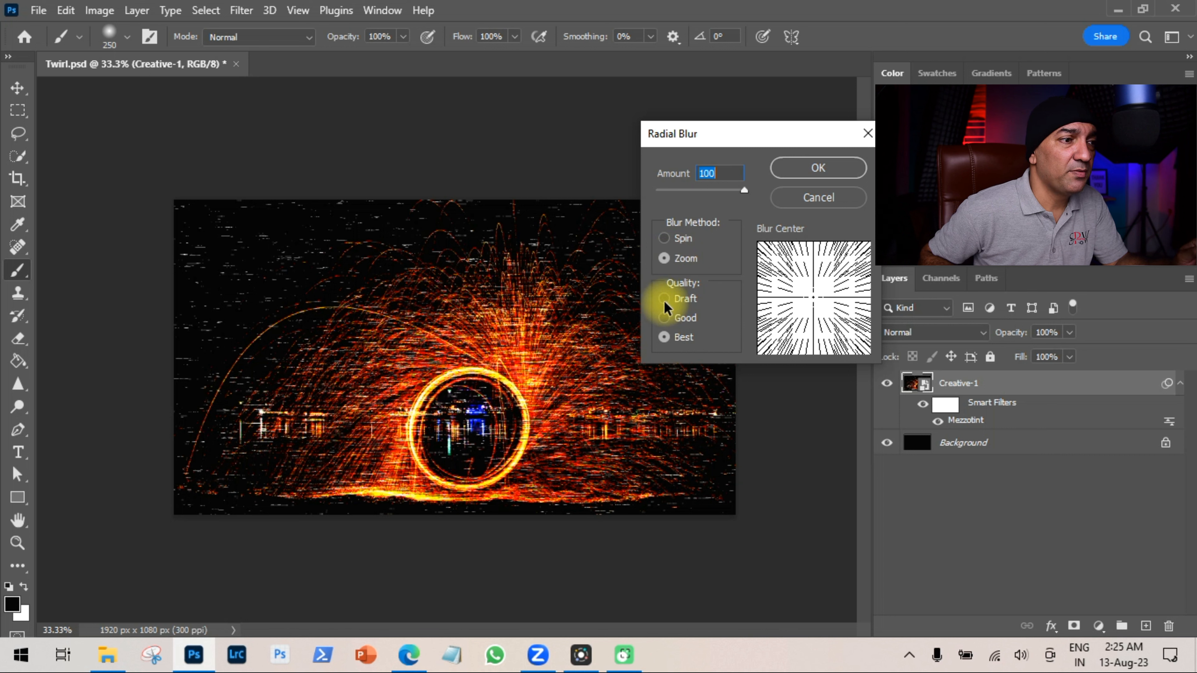
drag(827, 169, 693, 185)
click(822, 167)
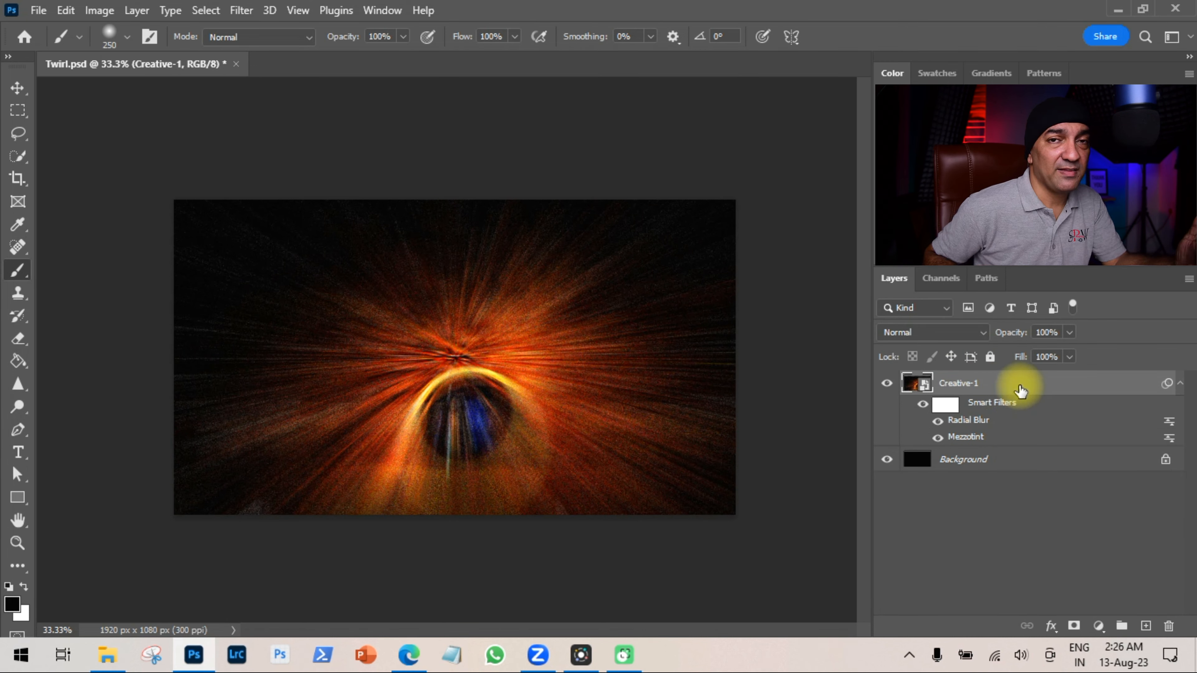
Apply a second Radial Blur with the same Zoom method and Draft quality.
click(236, 14)
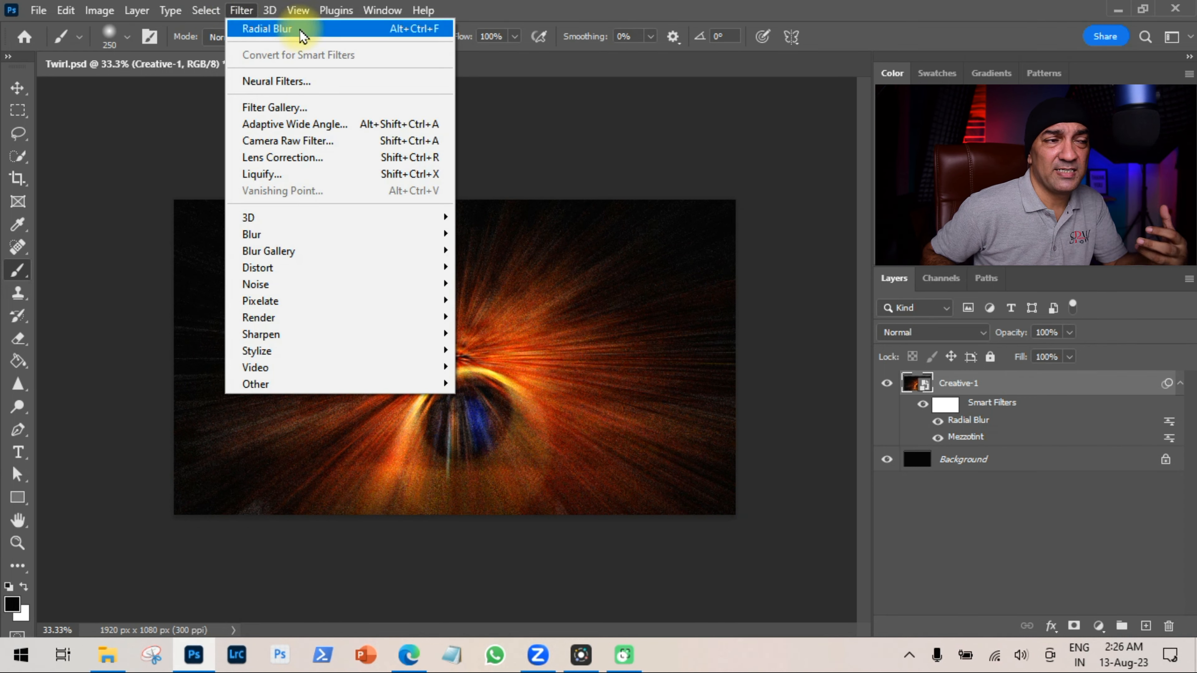
mouse_move(398, 242)
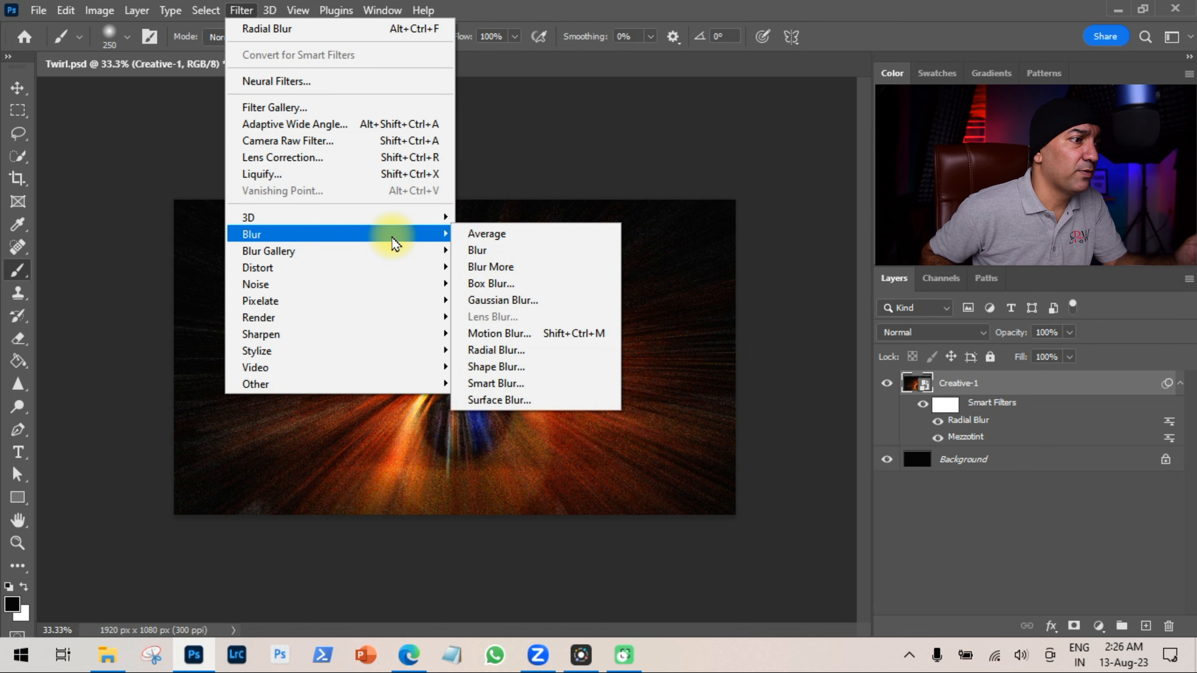
click(510, 351)
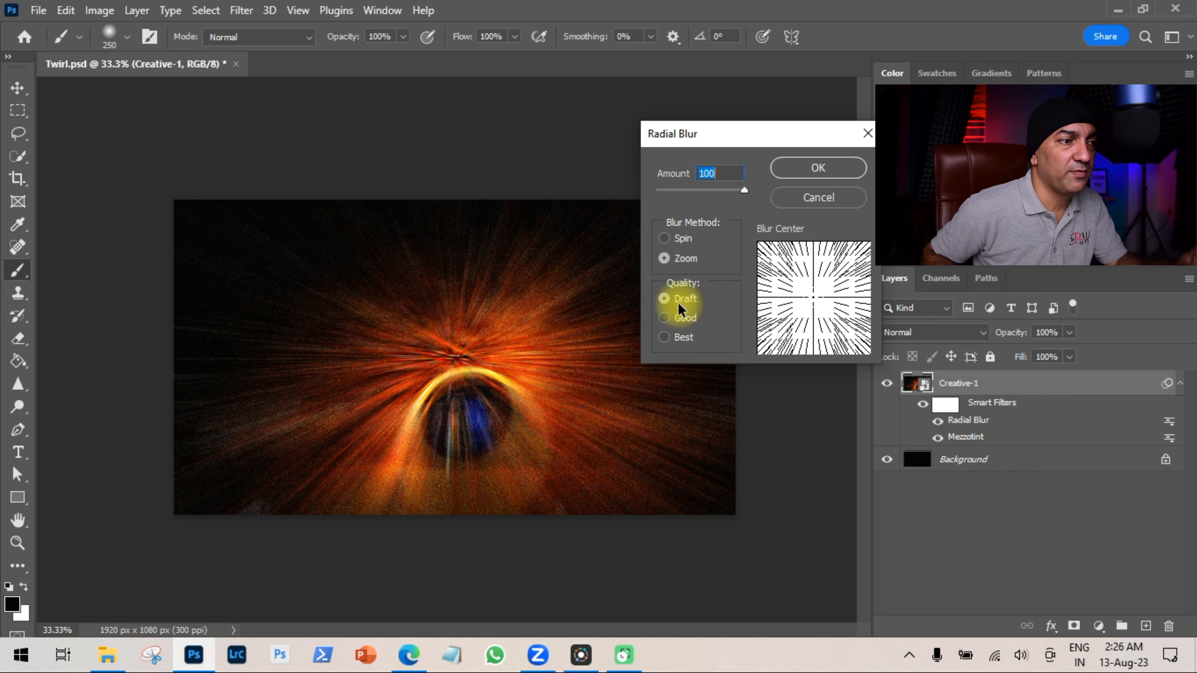
click(828, 169)
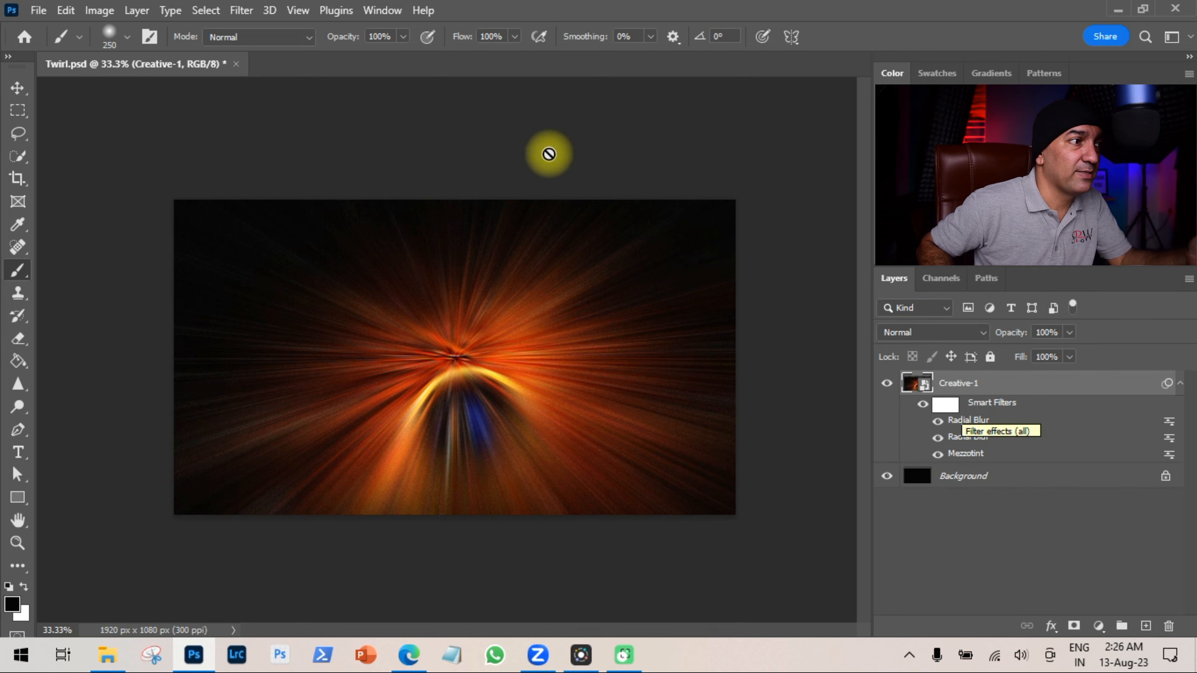
Apply a third Radial Blur at amount 100 with Zoom method and Best quality.
click(252, 10)
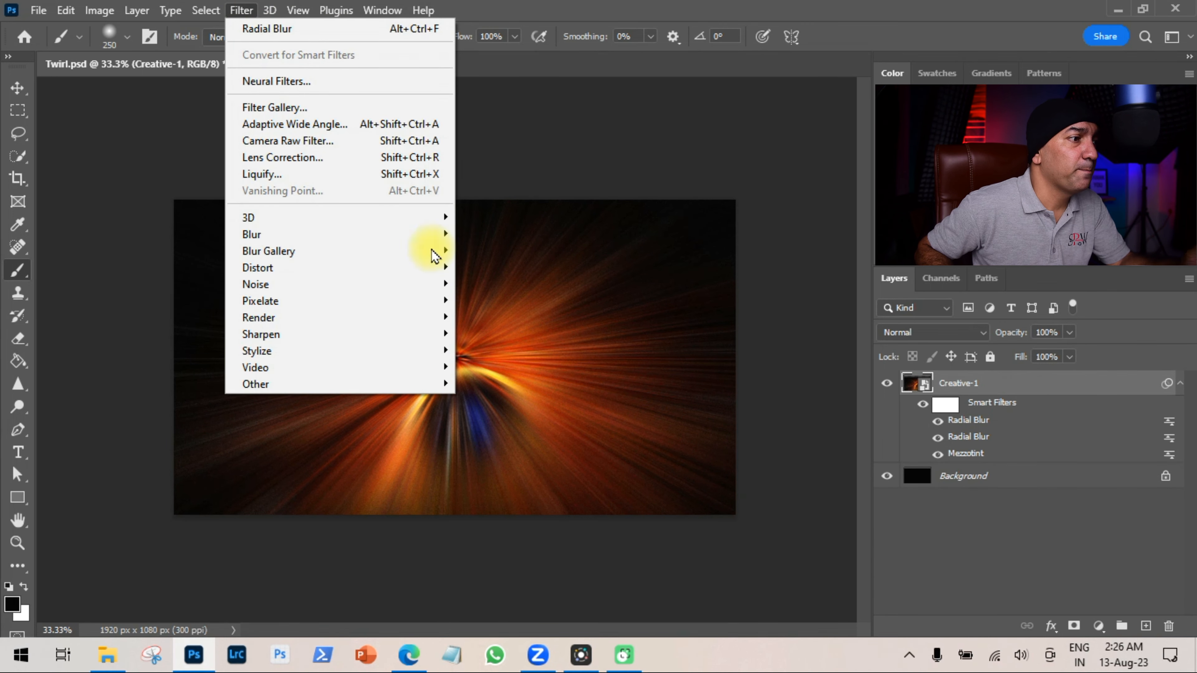
mouse_move(443, 234)
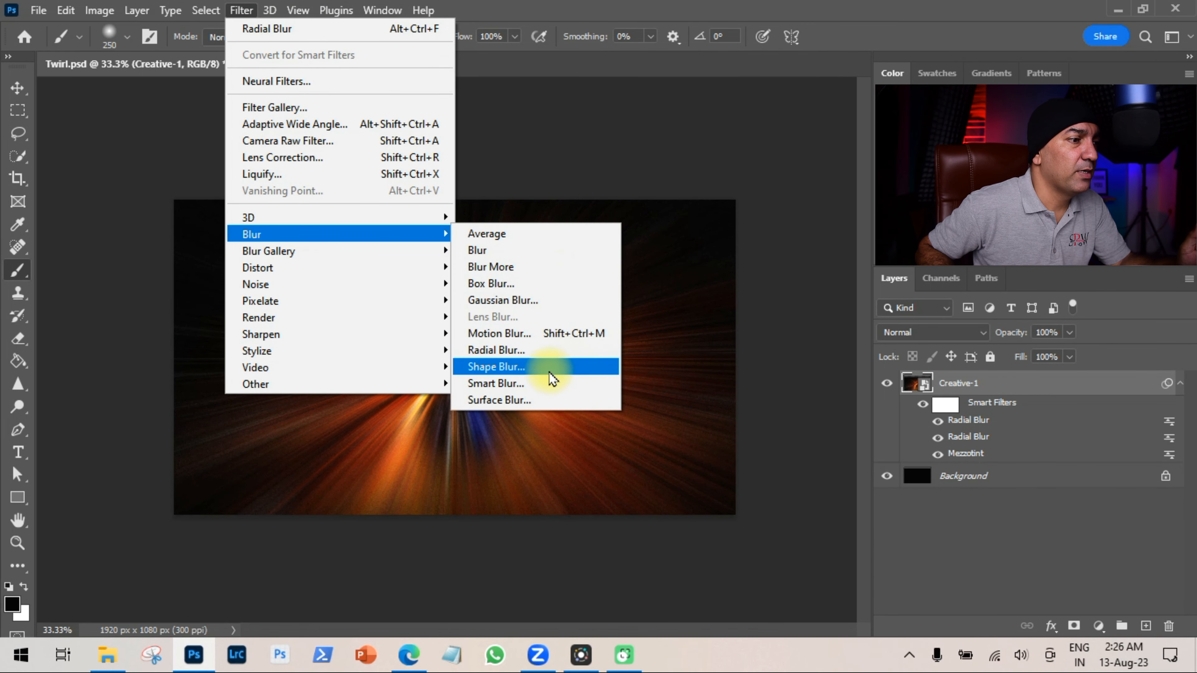
click(503, 353)
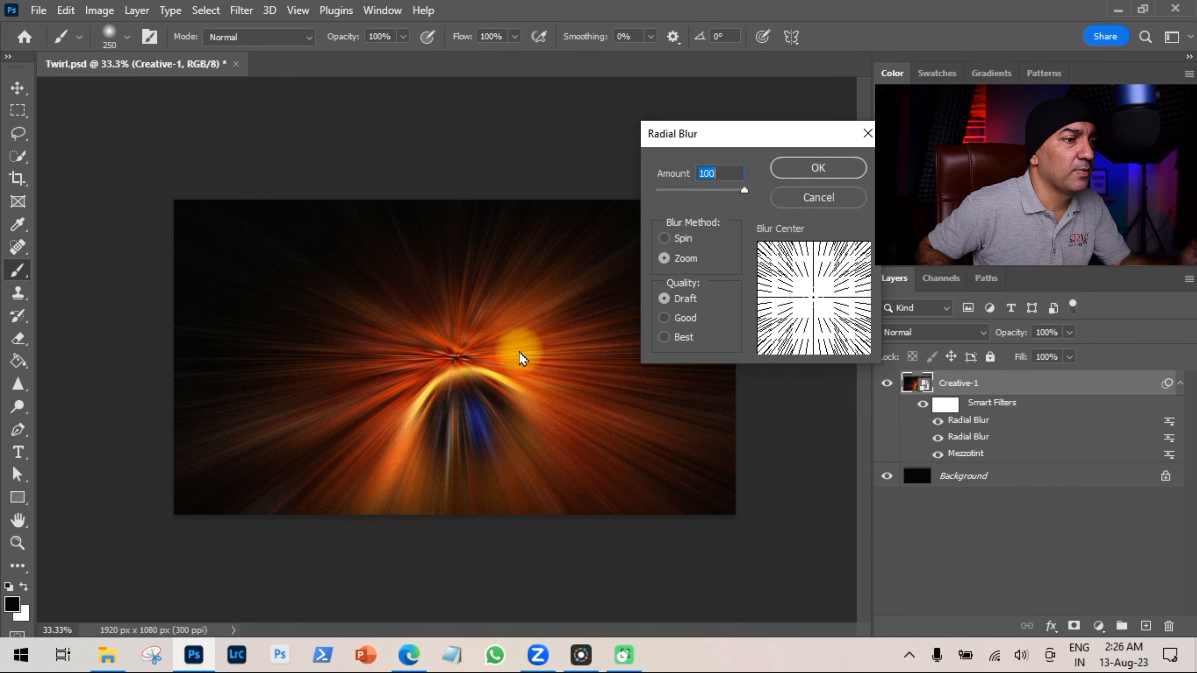
click(670, 337)
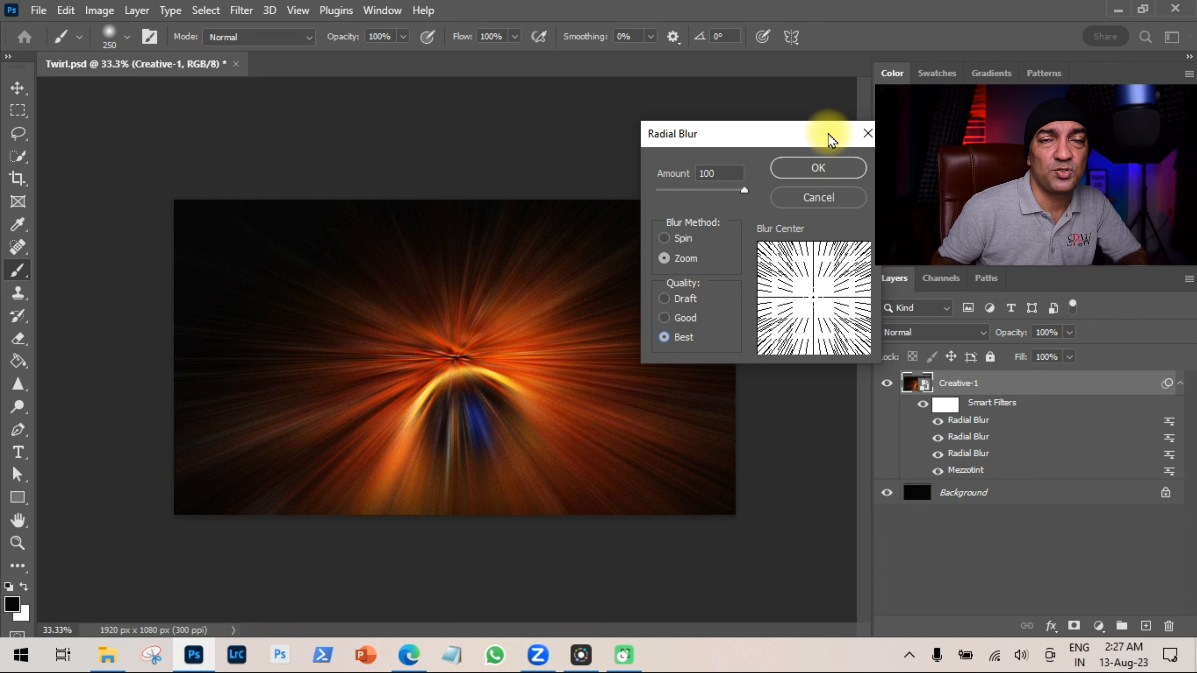
click(819, 168)
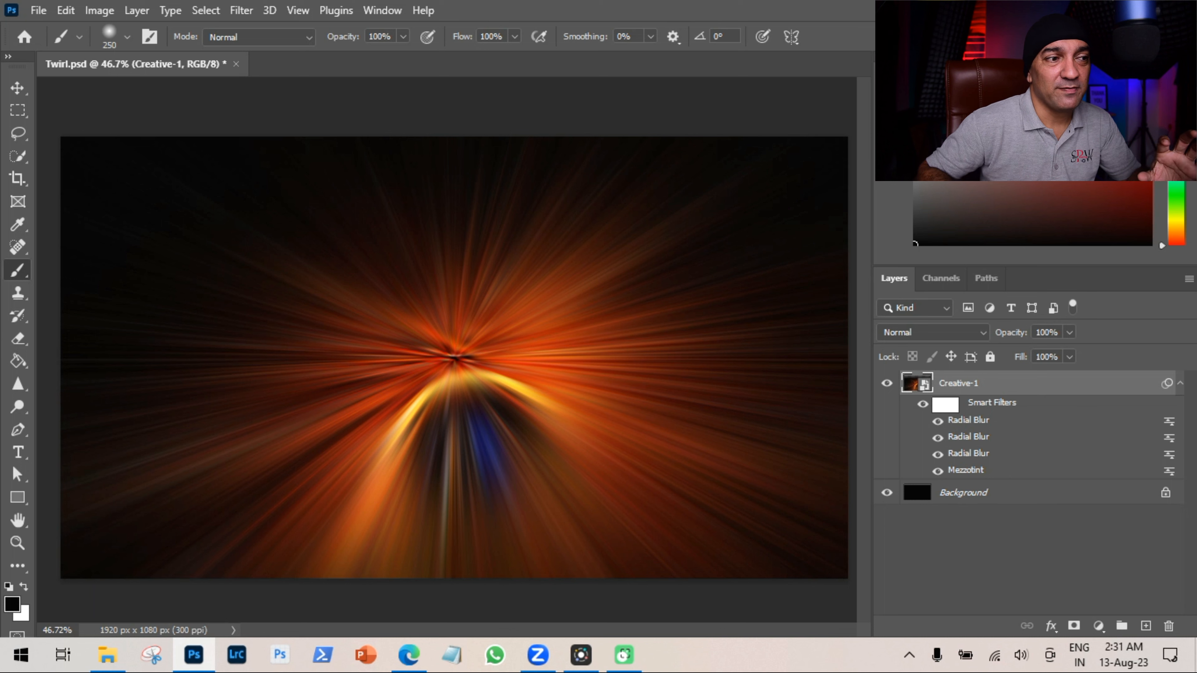
Apply the Twirl filter to the Creative-1 smart object with an angle of 120.
click(245, 10)
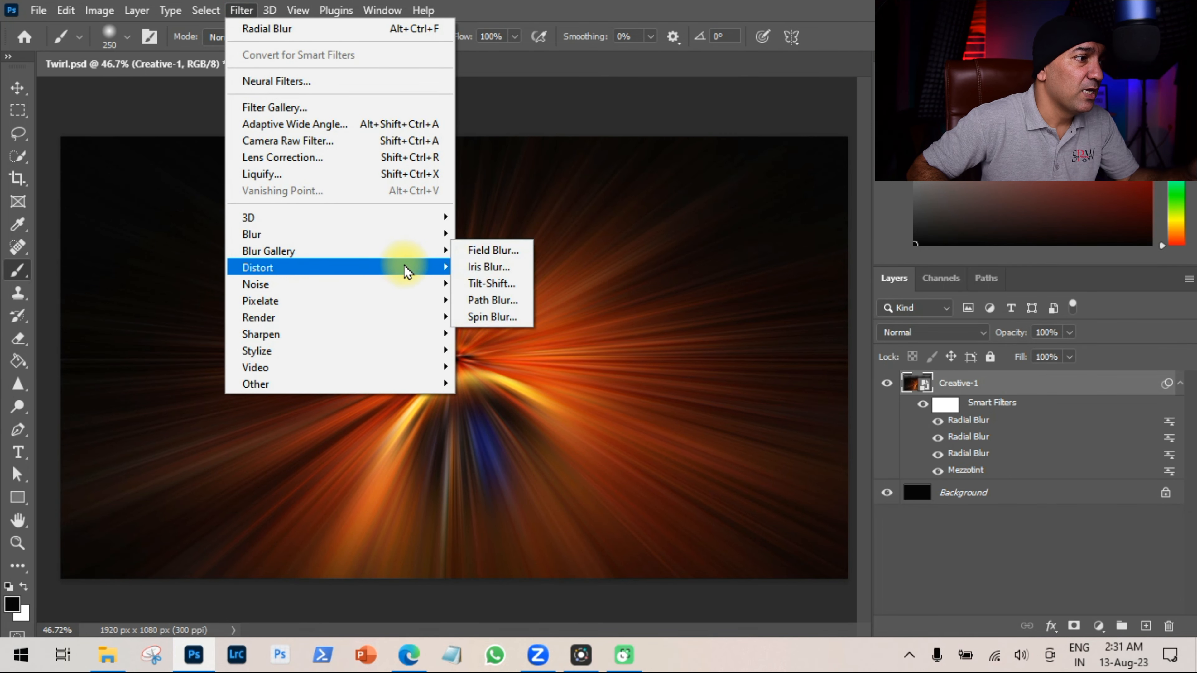
mouse_move(404, 270)
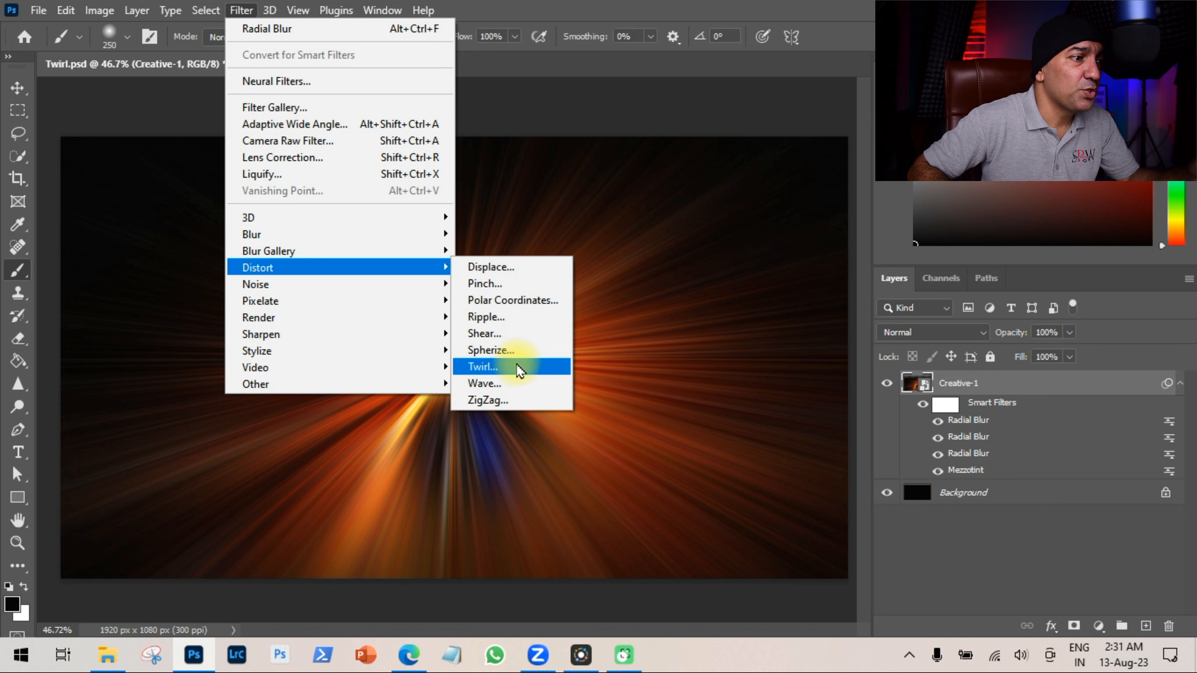
click(483, 367)
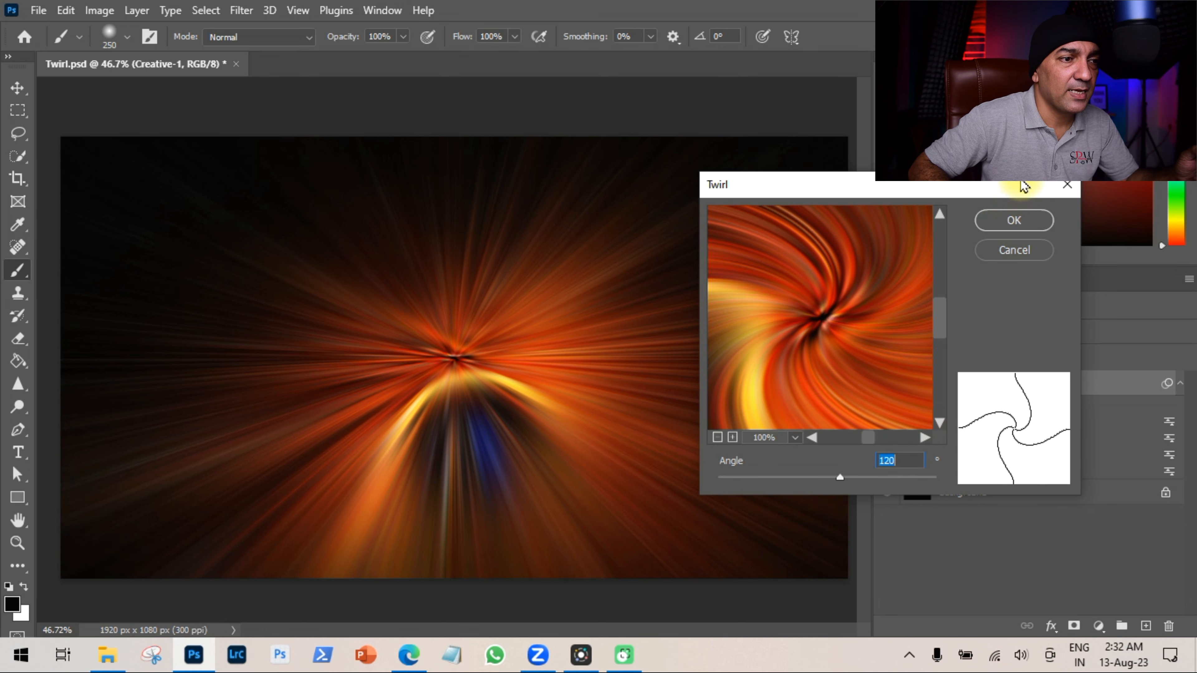
click(1021, 227)
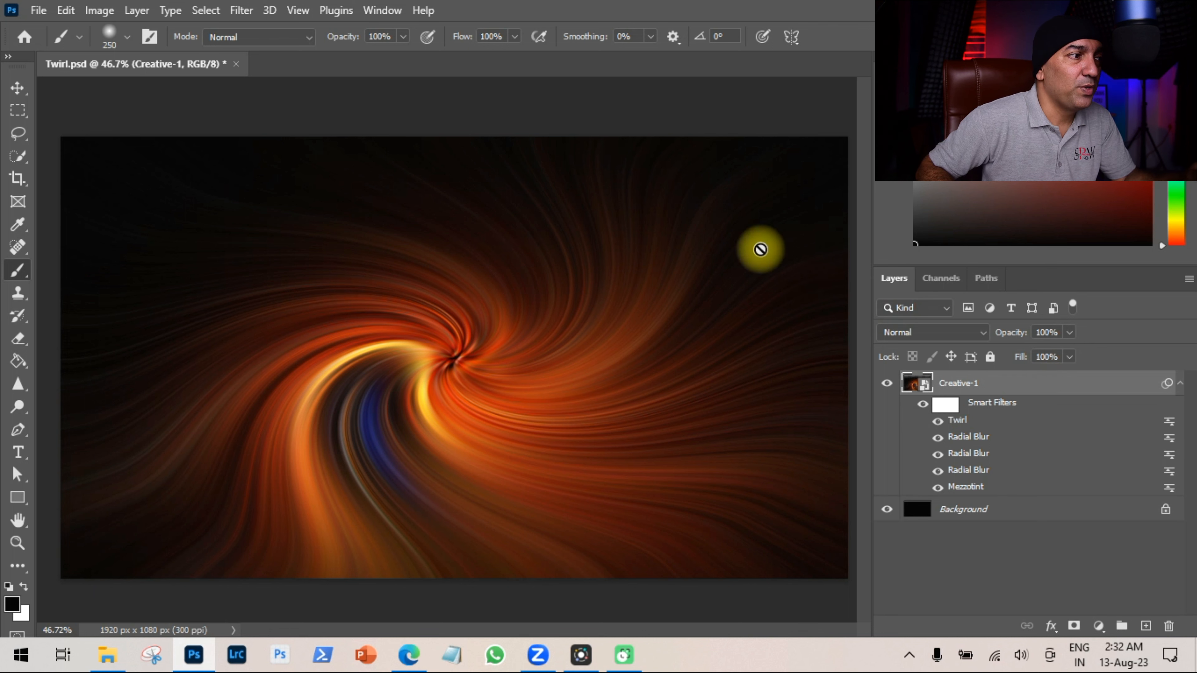
Draw a frame covering the whole canvas with the Frame tool, placing the Creative-1 layer inside it.
click(17, 203)
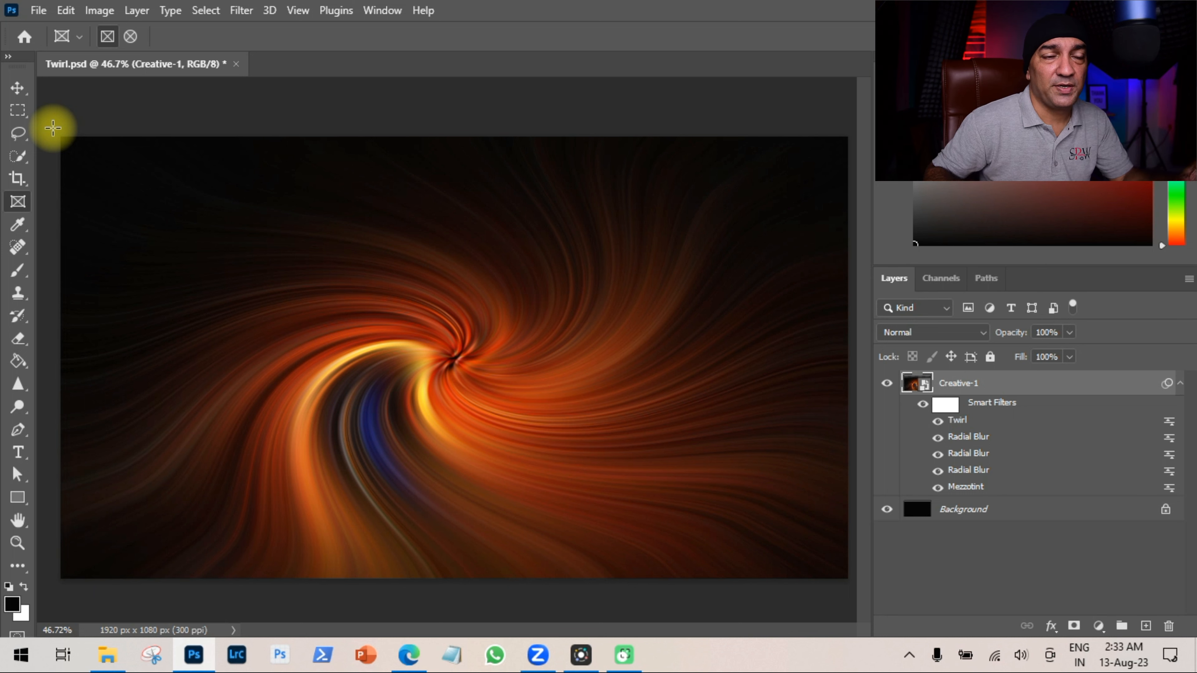
drag(52, 128, 859, 587)
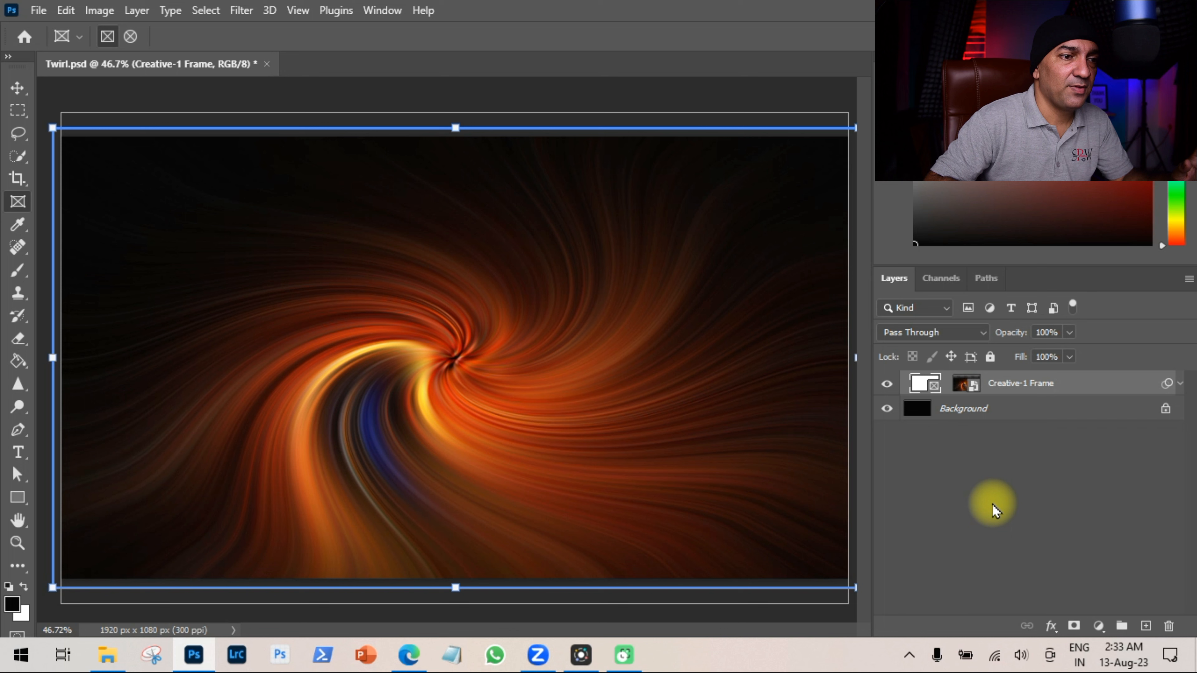
click(1179, 384)
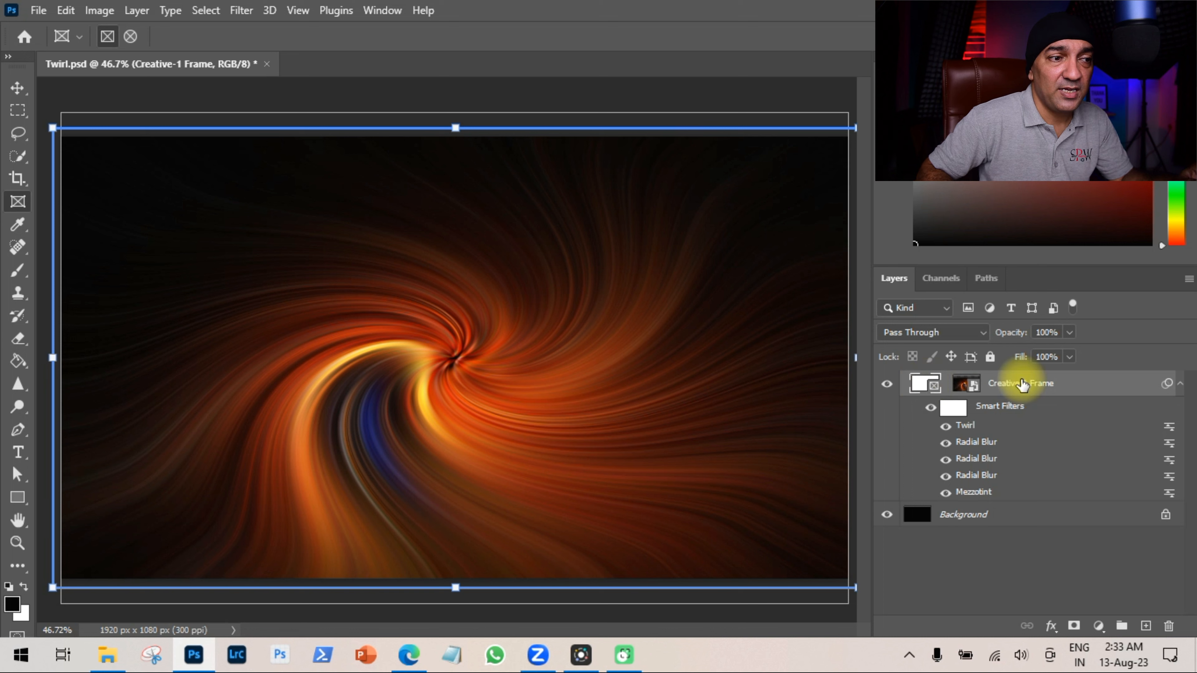
click(970, 380)
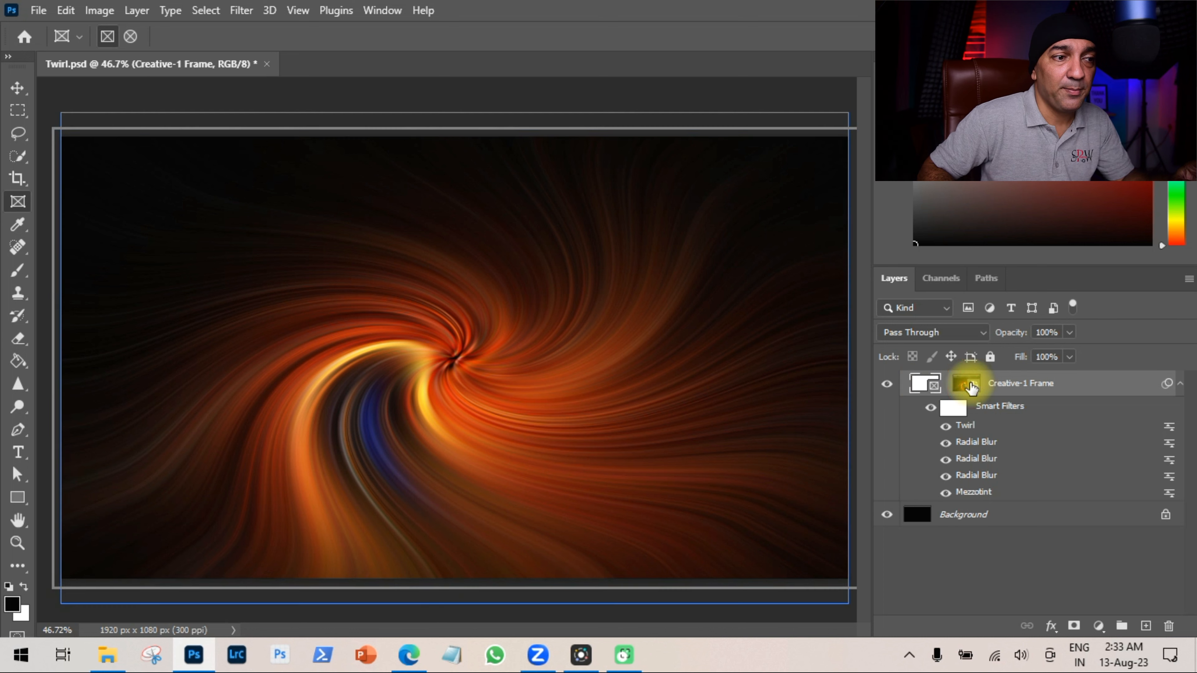
click(1029, 389)
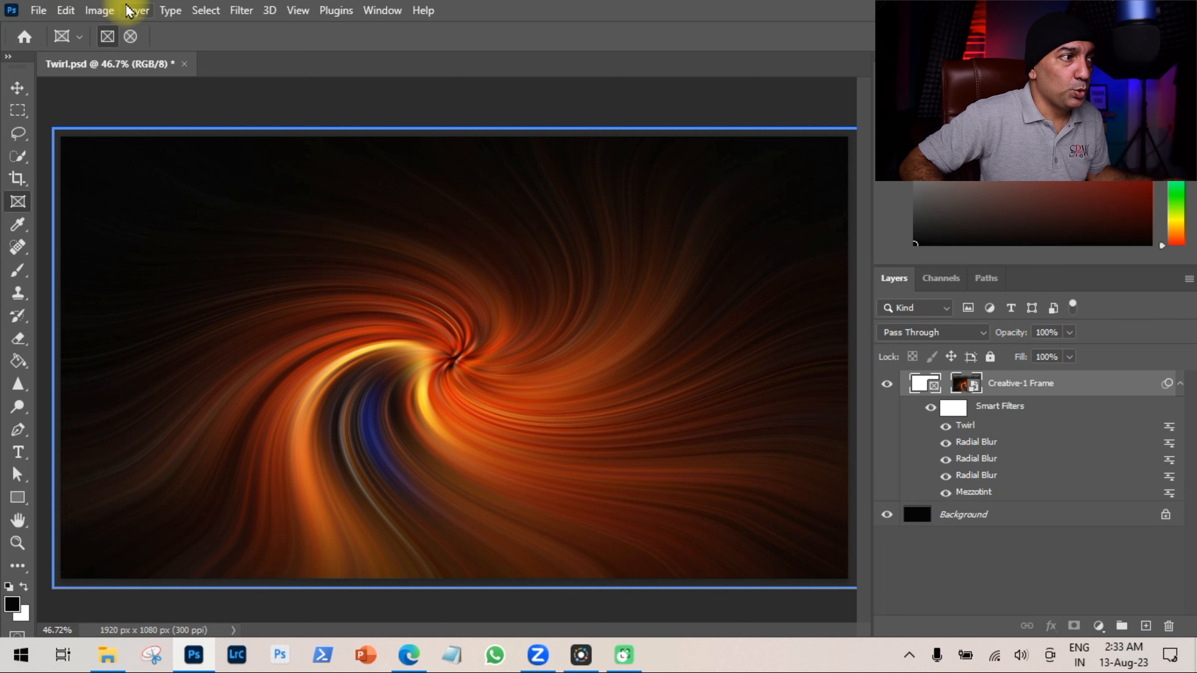
Duplicate the frame layer, keeping the name Creative-1 Frame copy, in Twirl.psd.
click(136, 10)
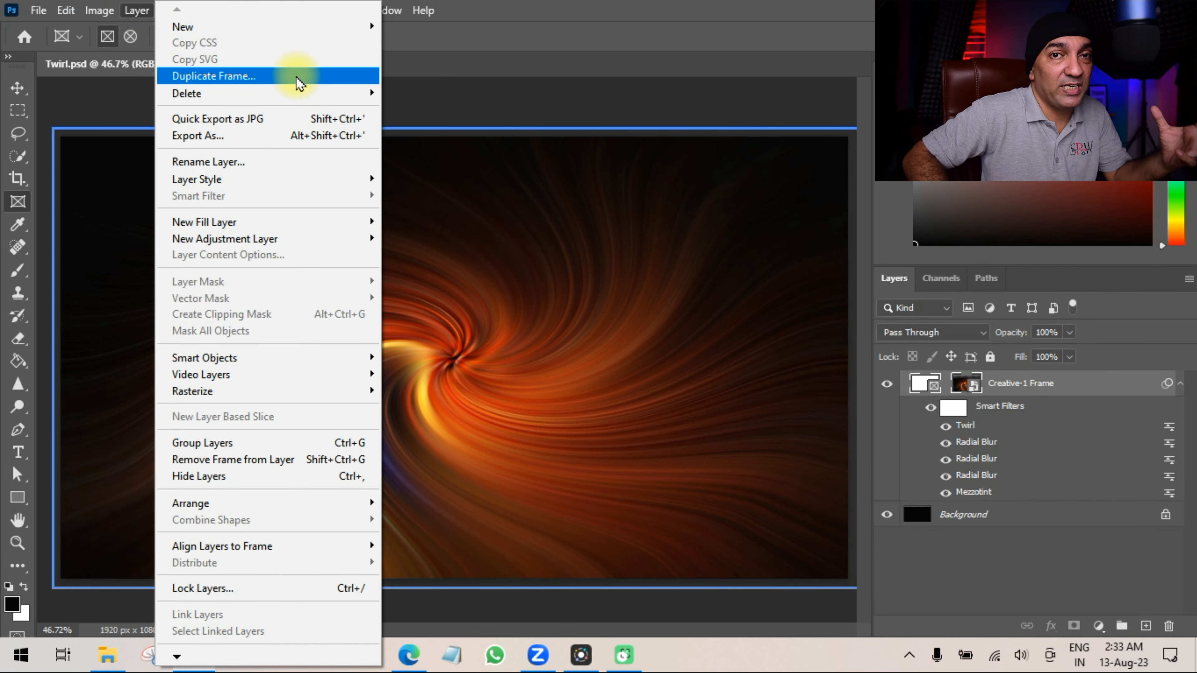
click(1094, 383)
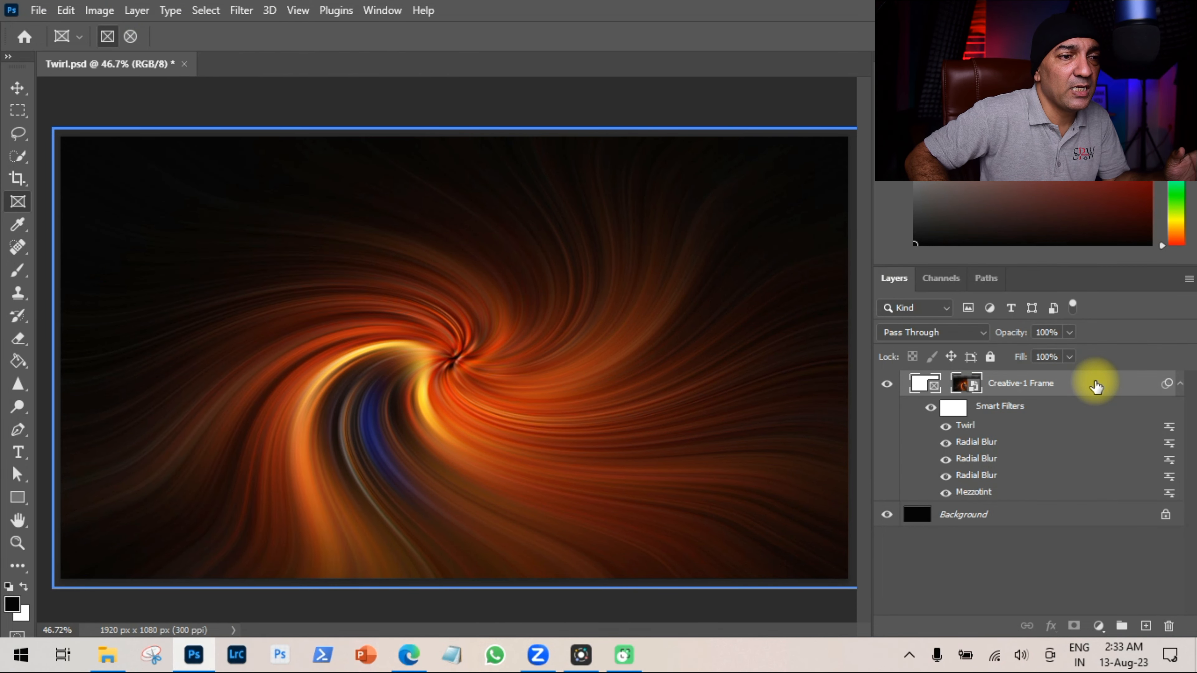
right_click(1095, 385)
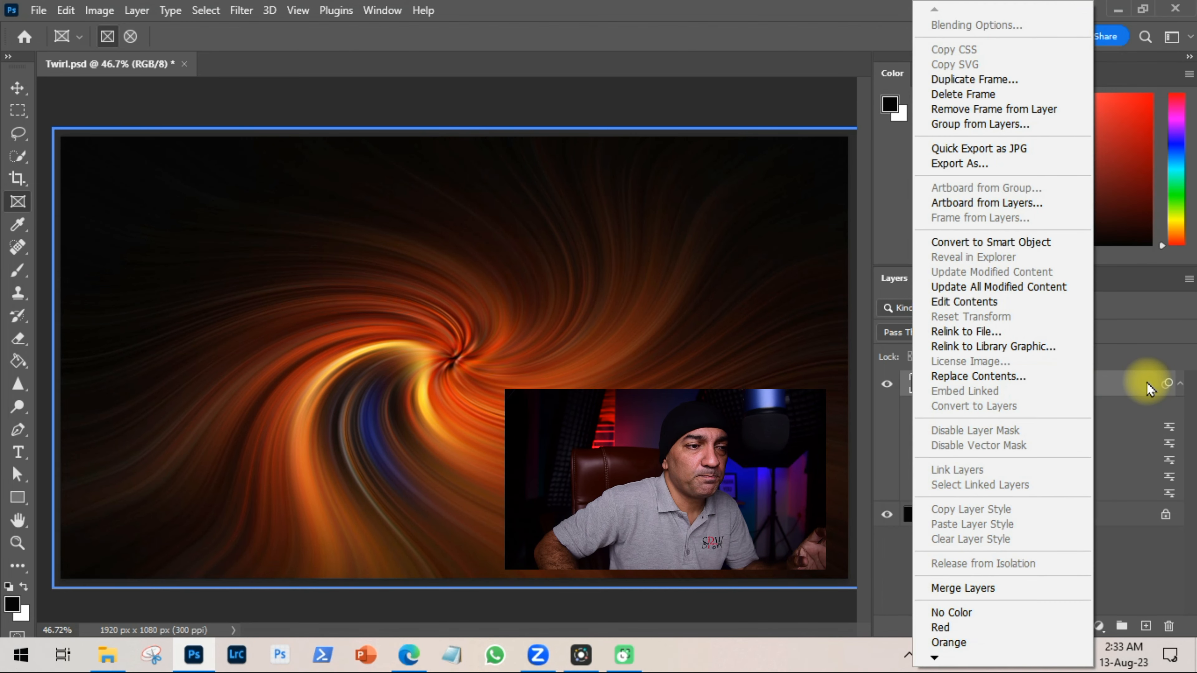
click(1008, 79)
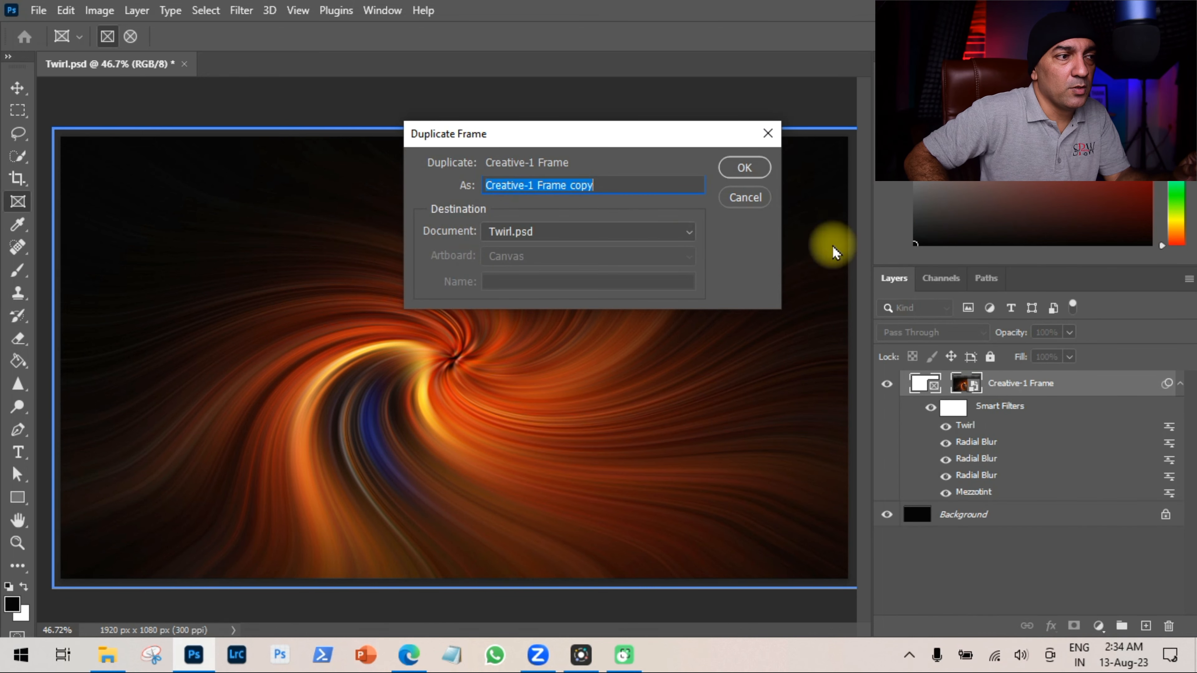
click(742, 169)
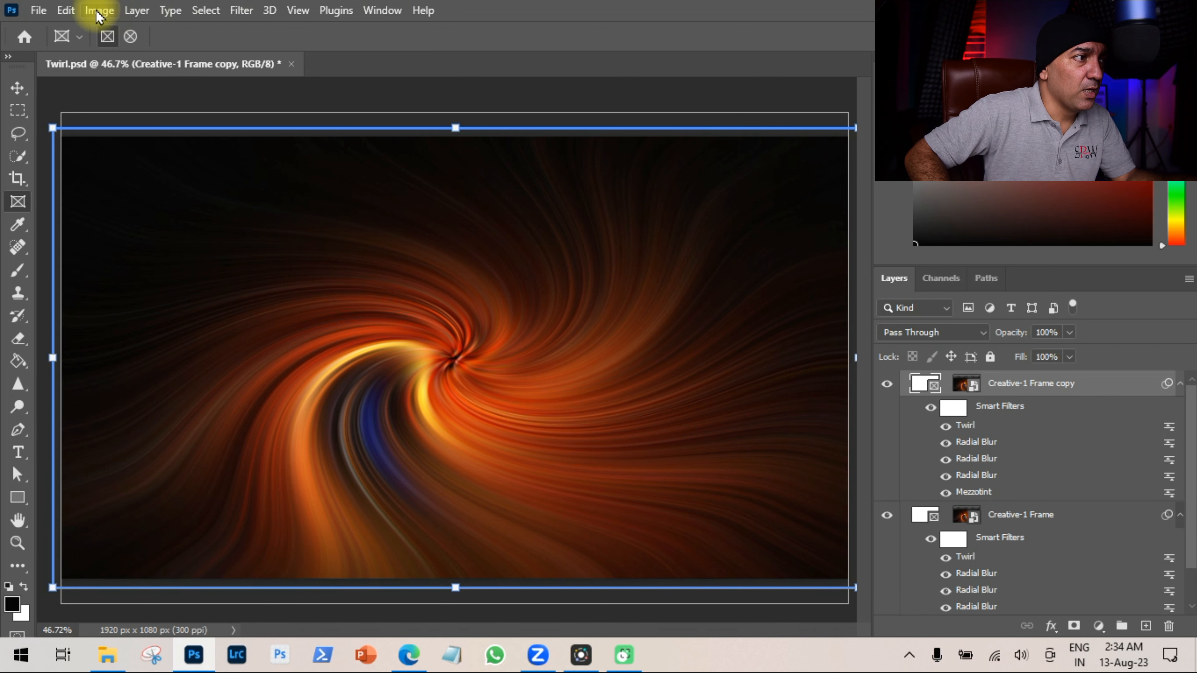
Select the contents of the Creative-1 Frame copy and flip them horizontally.
click(66, 10)
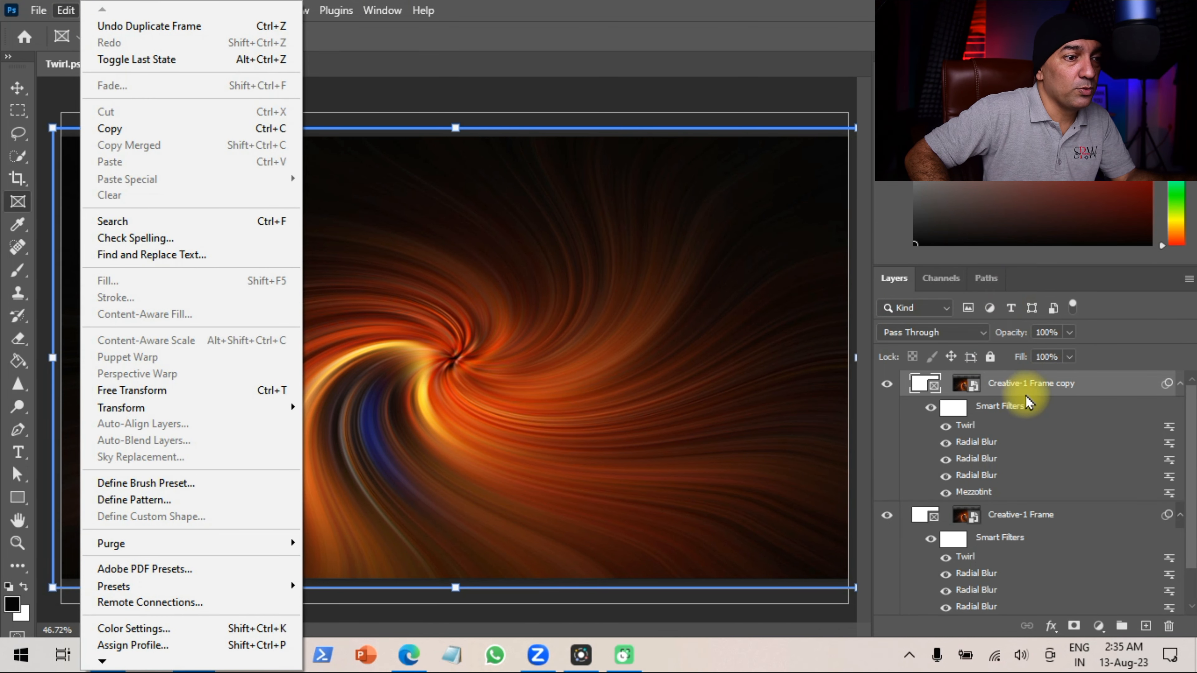
click(1054, 393)
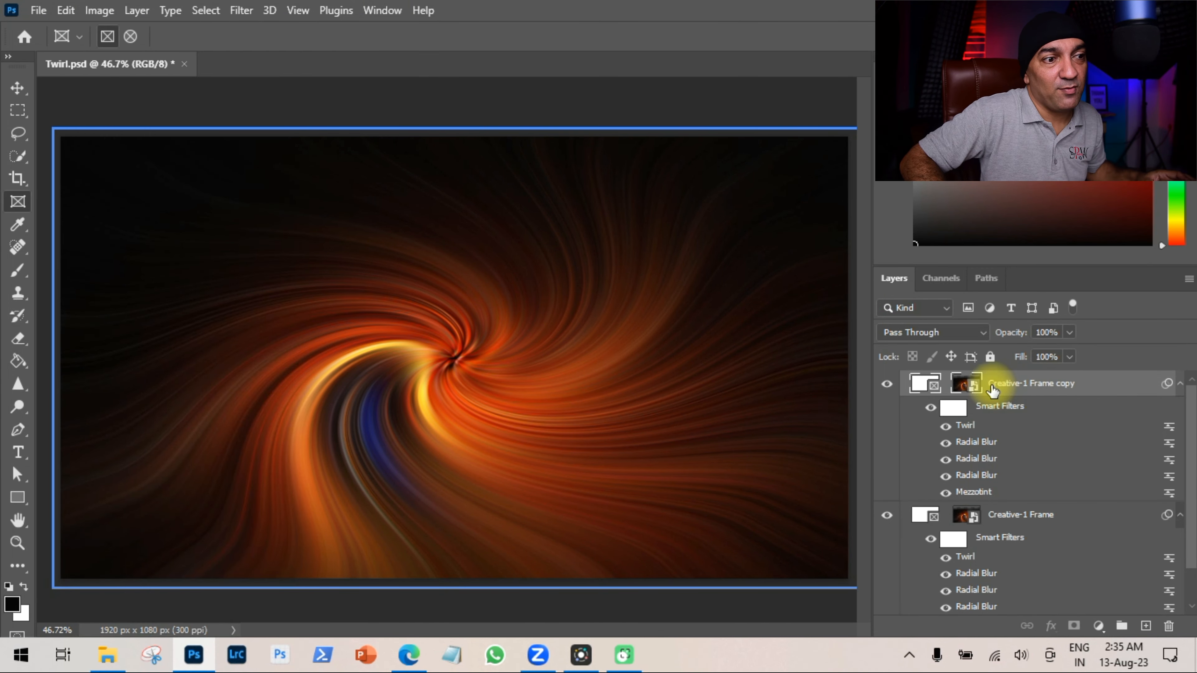
click(966, 385)
click(919, 384)
click(965, 384)
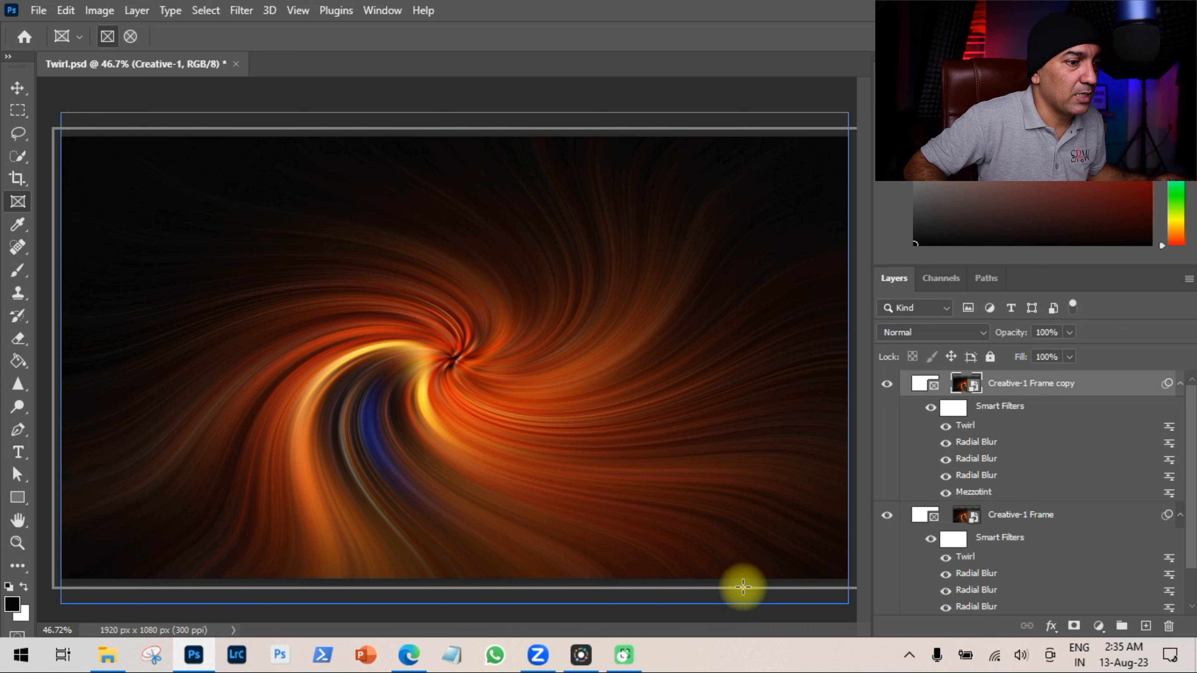
click(915, 386)
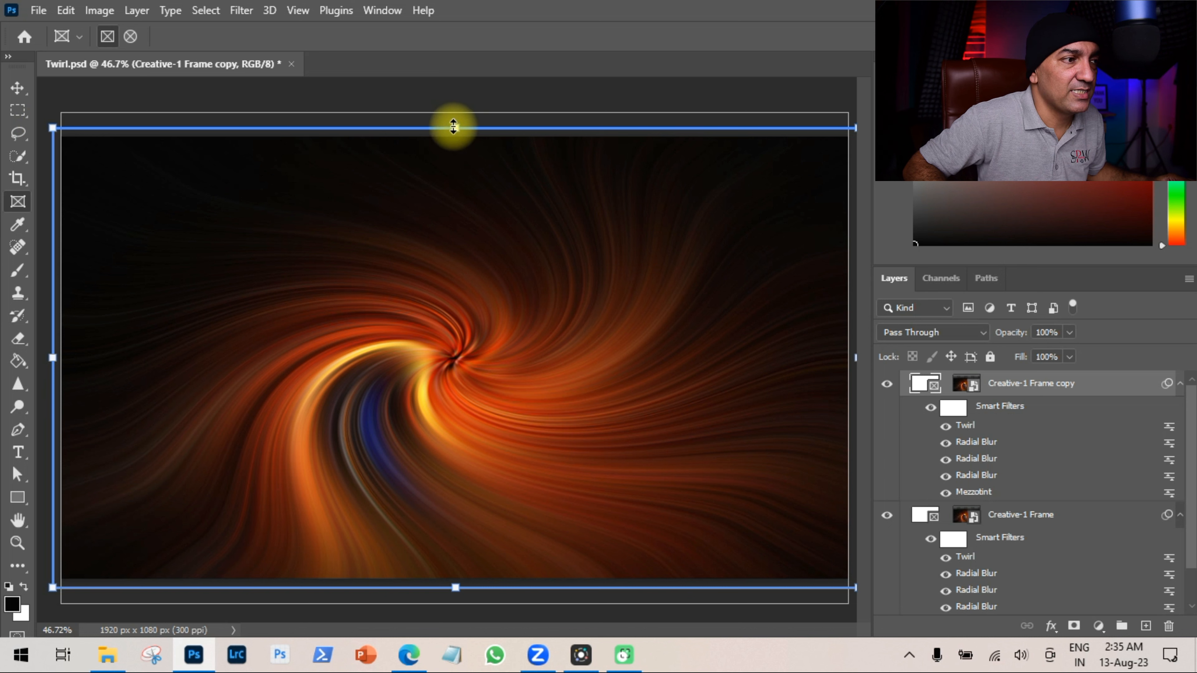
click(971, 389)
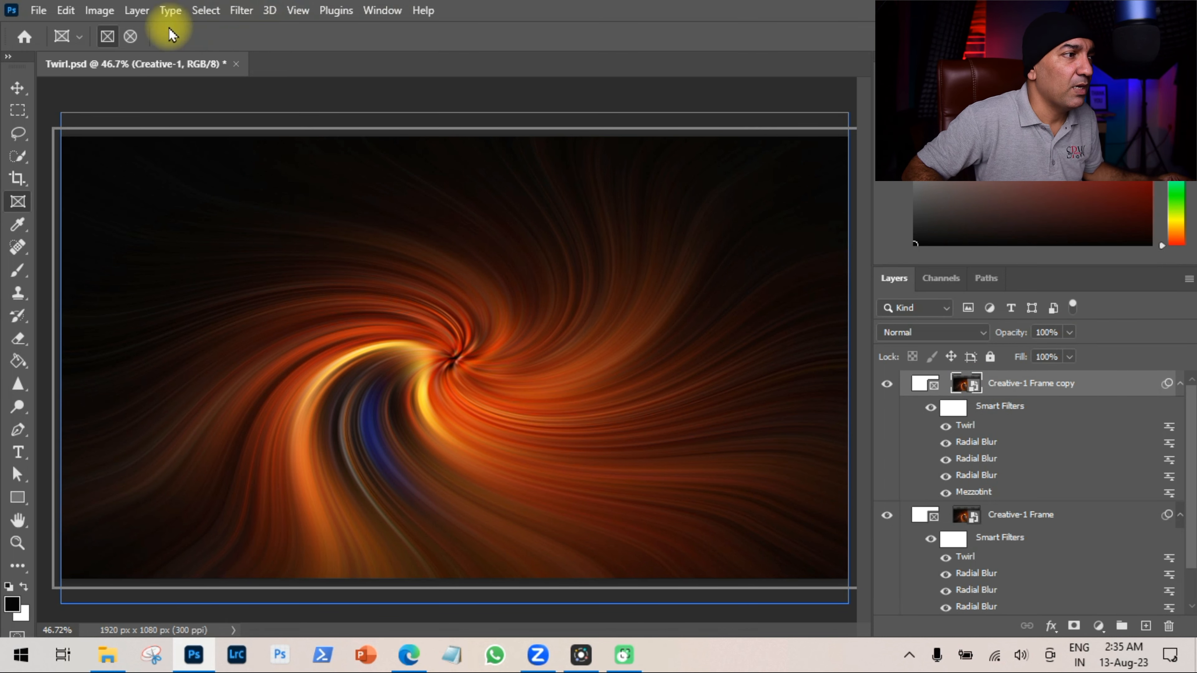
click(67, 11)
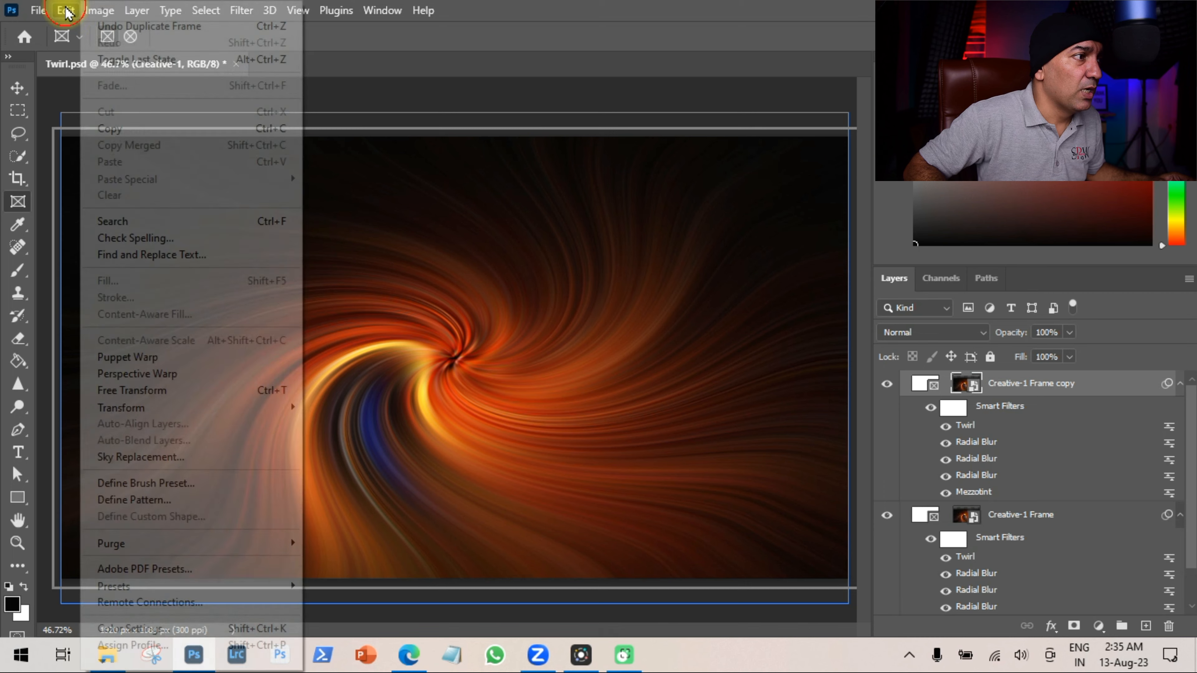
mouse_move(272, 408)
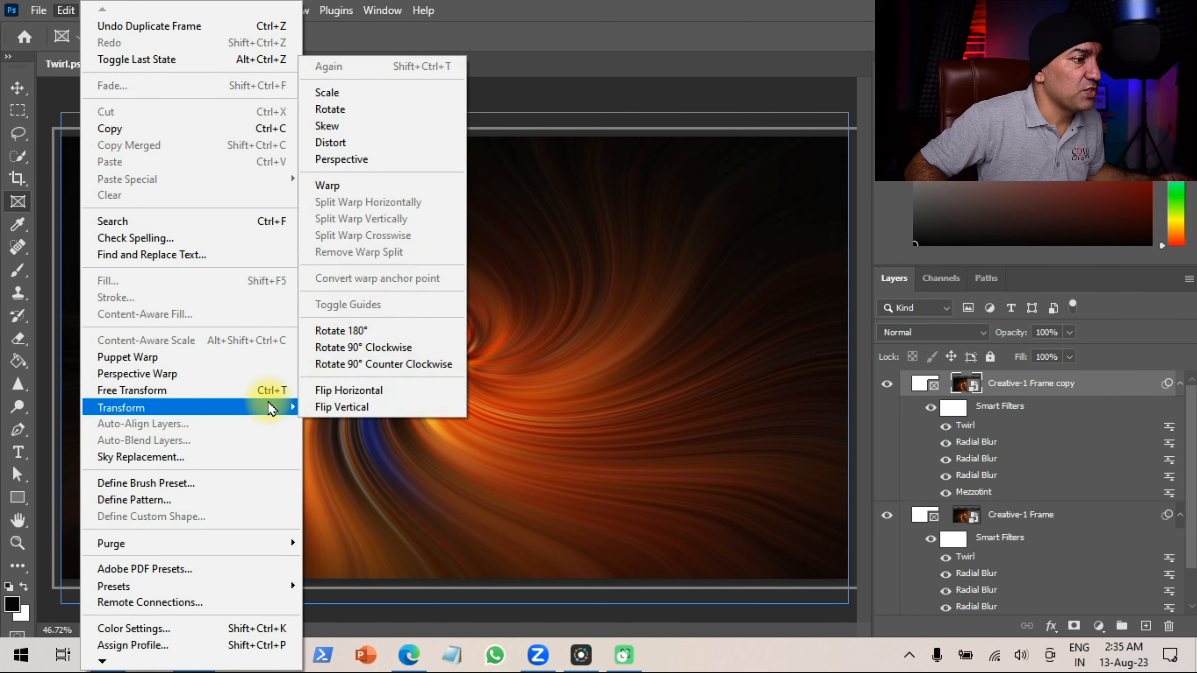
click(421, 398)
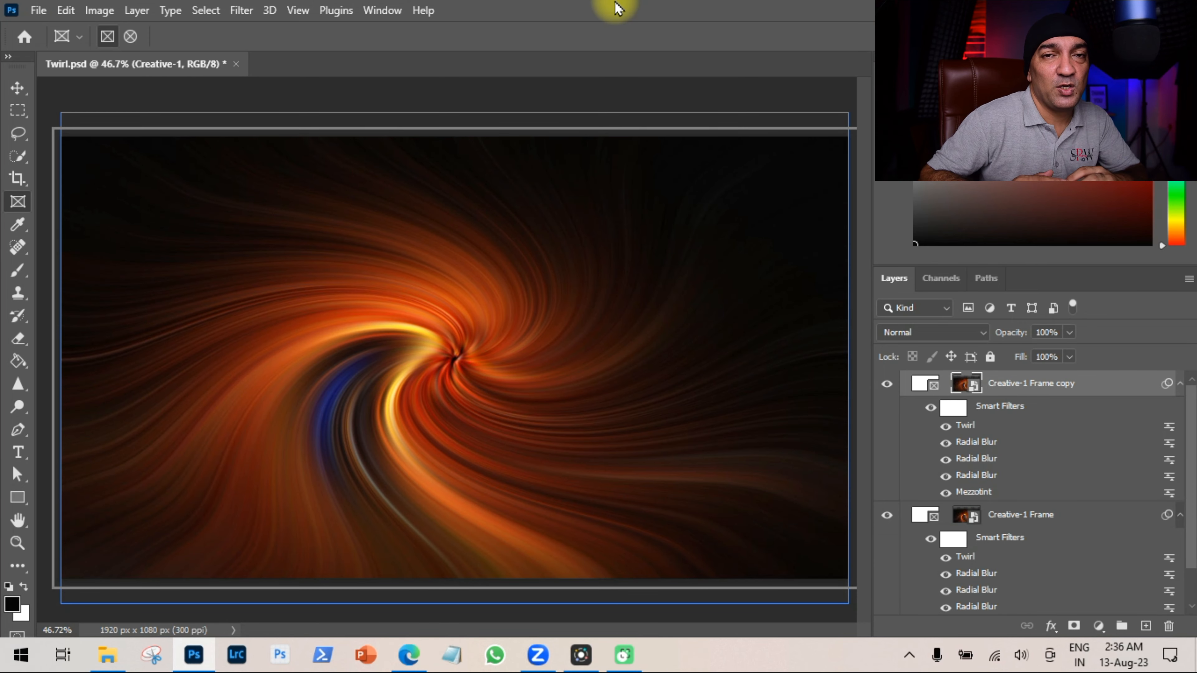
Flip the copy's contents vertically as well.
click(65, 10)
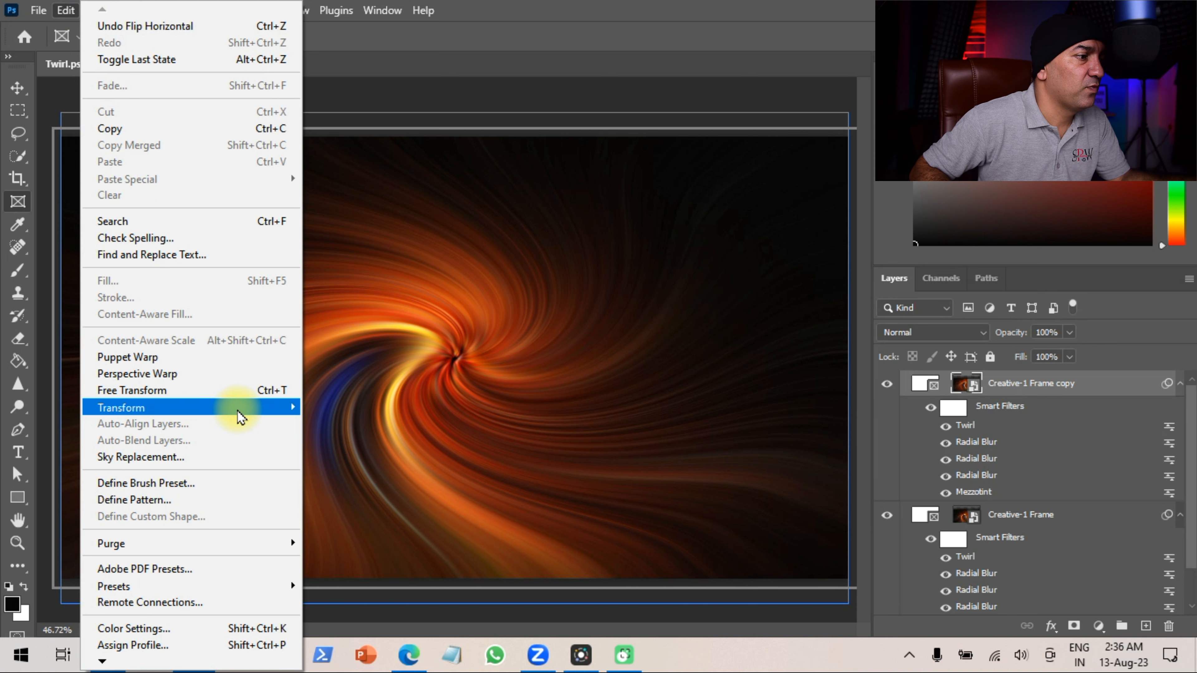
mouse_move(236, 411)
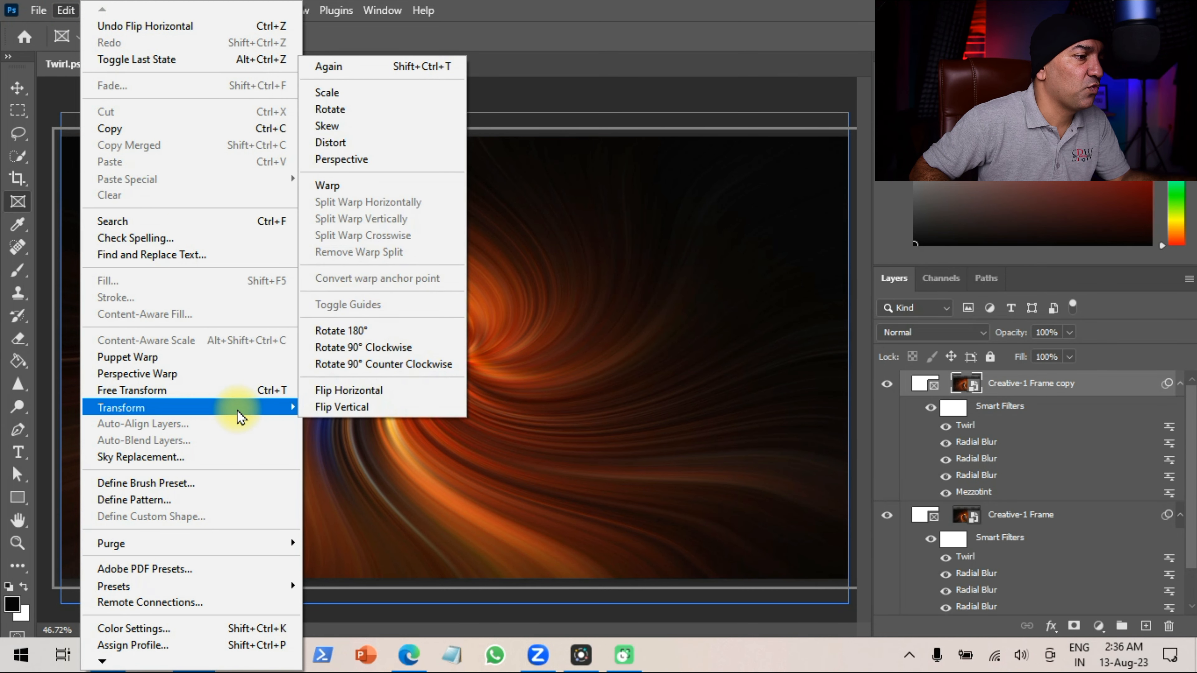
click(398, 410)
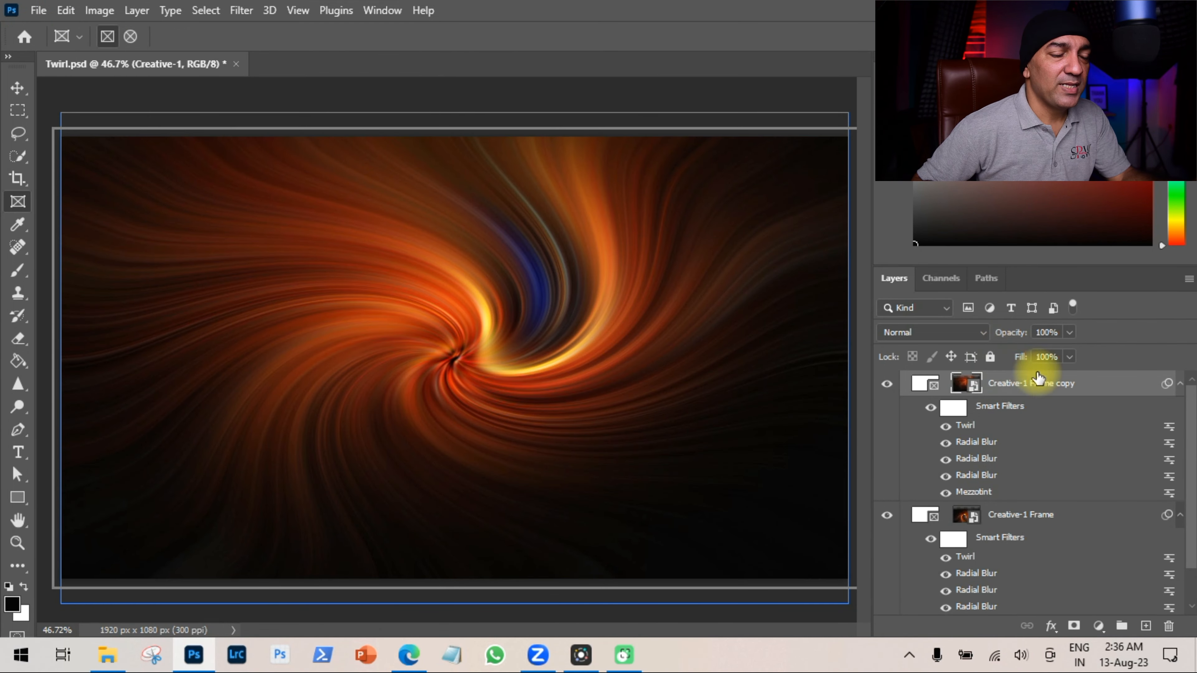
Set the copy frame's blend mode to Linear Dodge (Add), after briefly trying Darken.
click(886, 385)
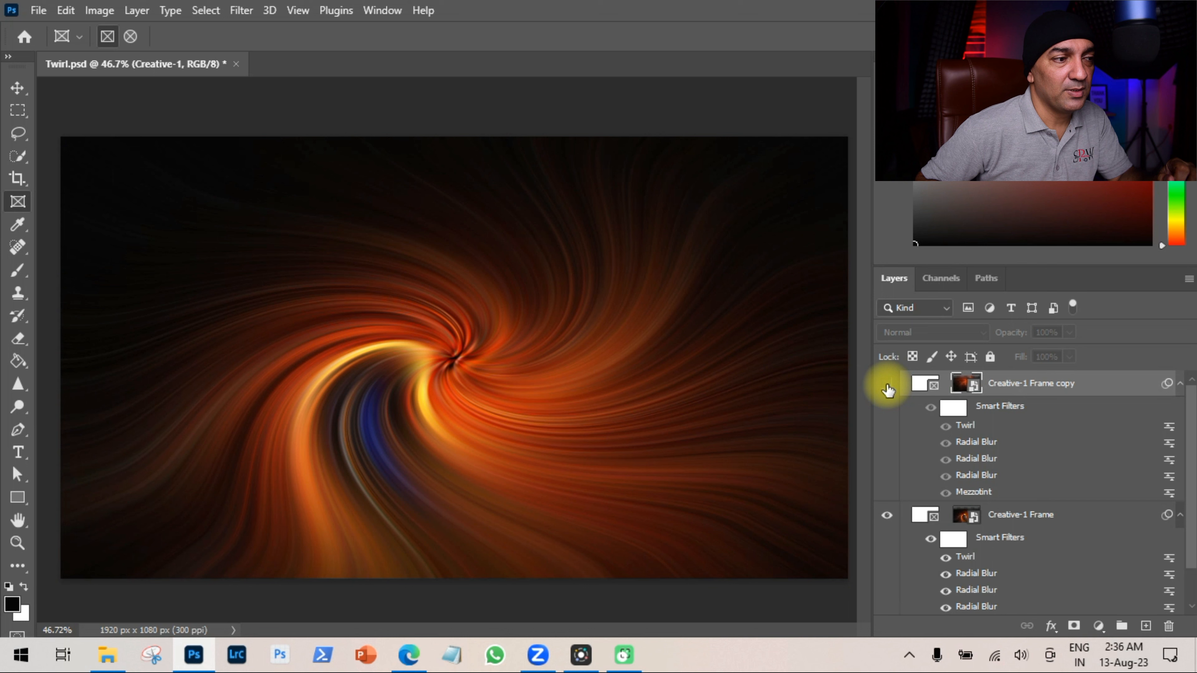
click(887, 386)
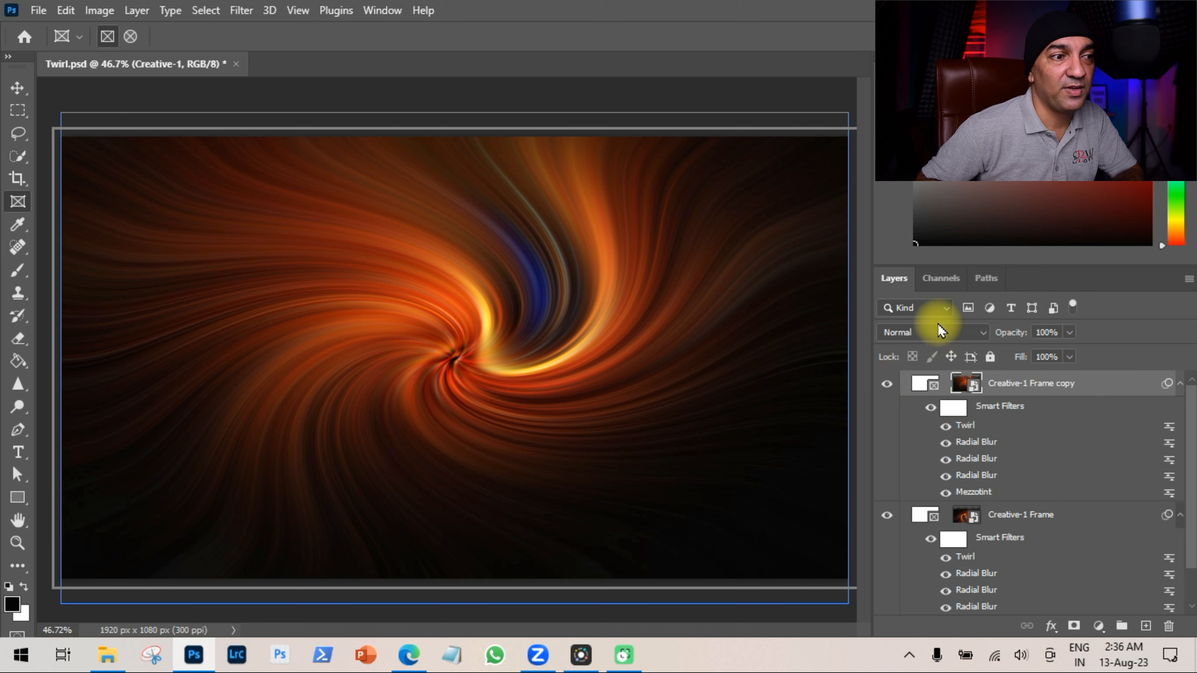
click(976, 332)
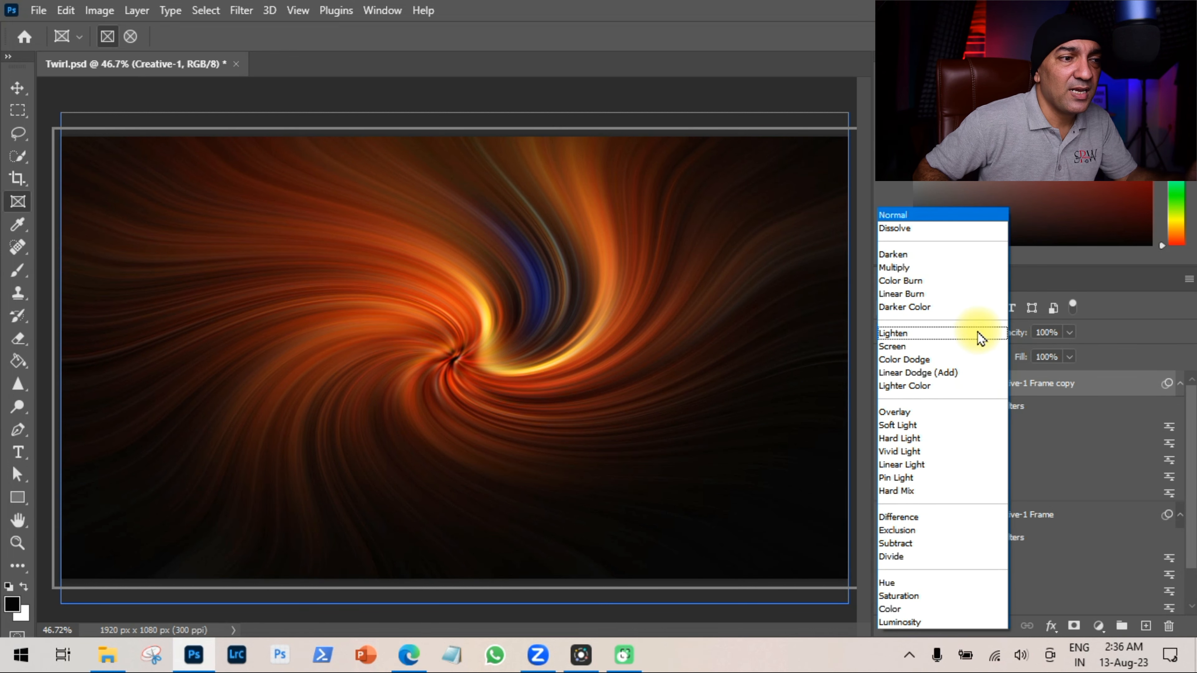
click(929, 257)
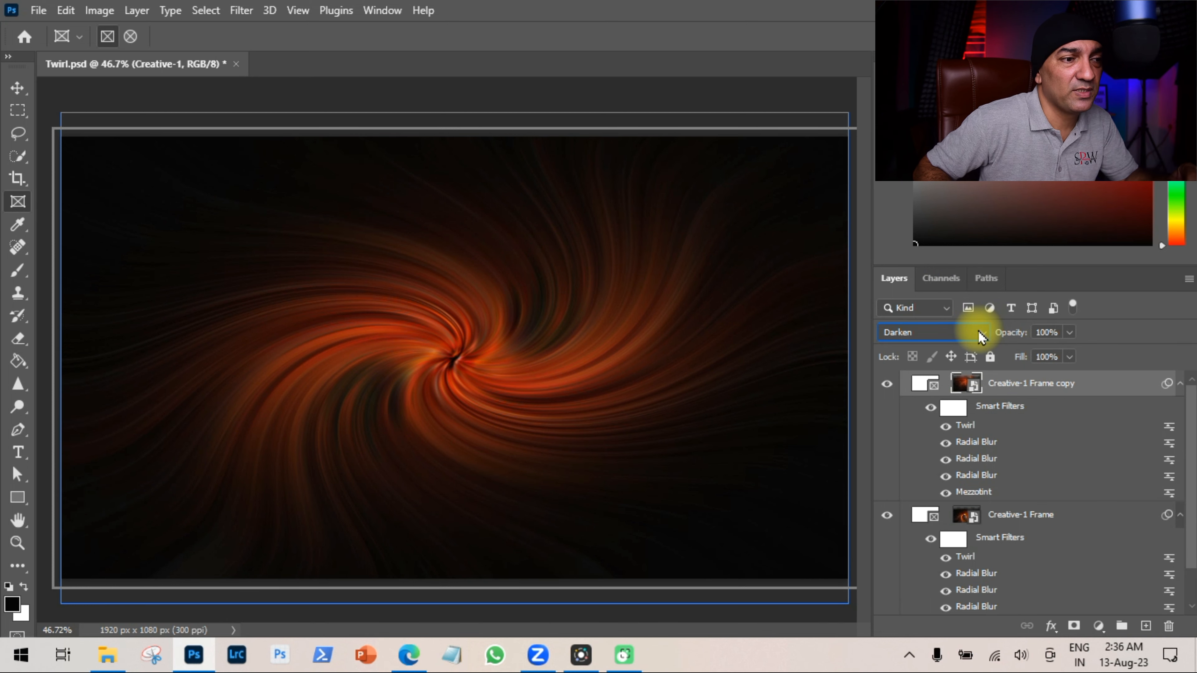
click(981, 336)
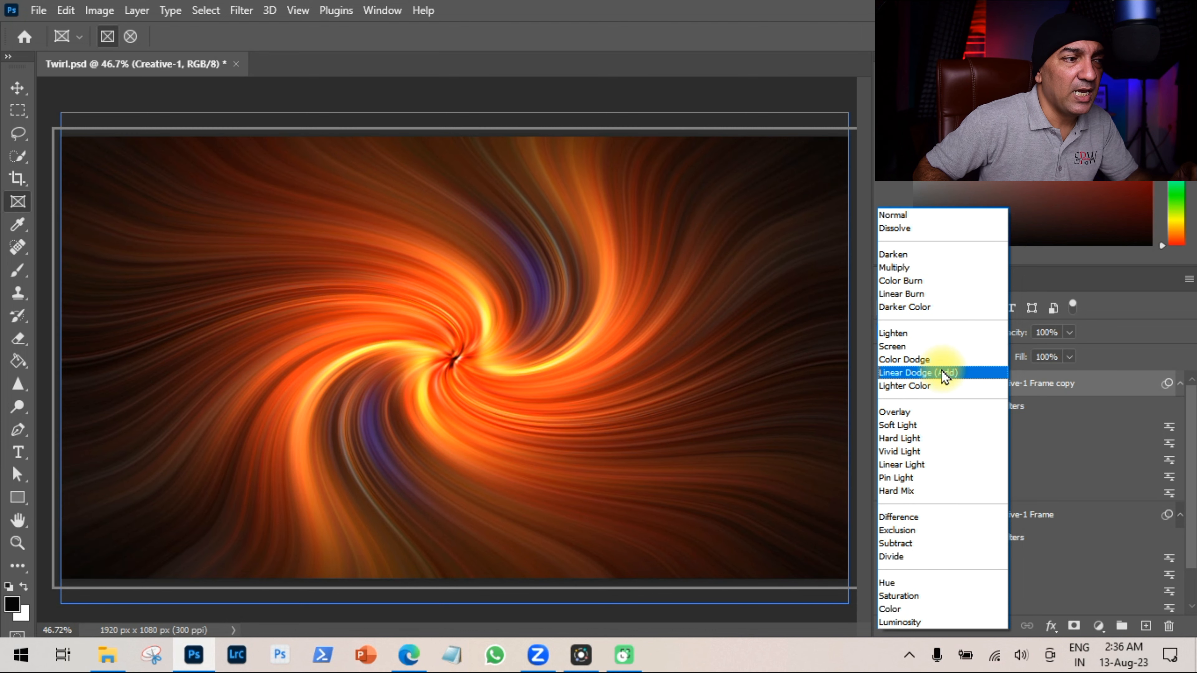
click(956, 377)
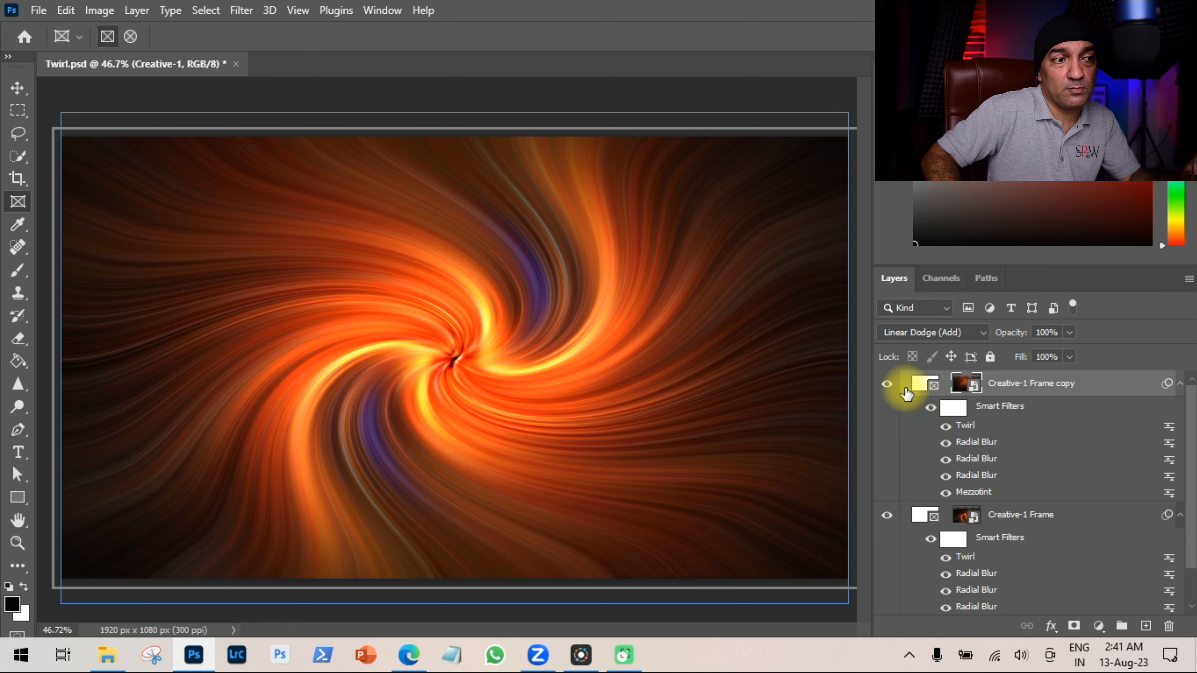
Hide the copy frame and drag the Creative-2 photo from the Sample folder into the lower frame.
click(886, 383)
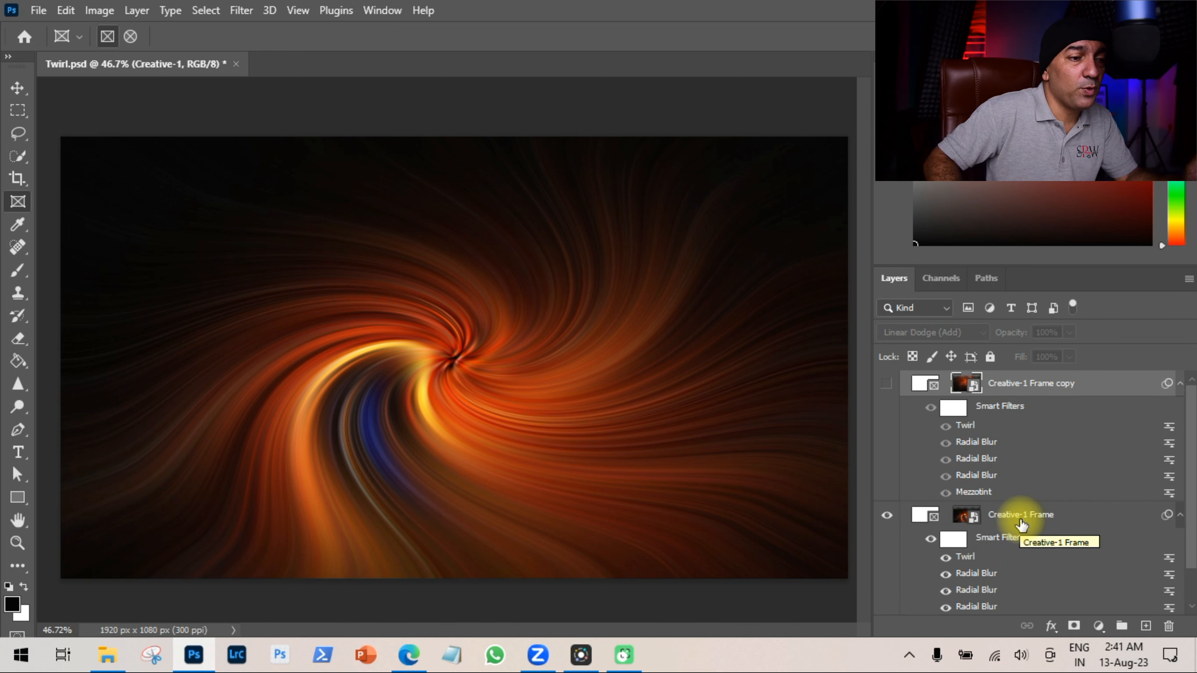
click(106, 660)
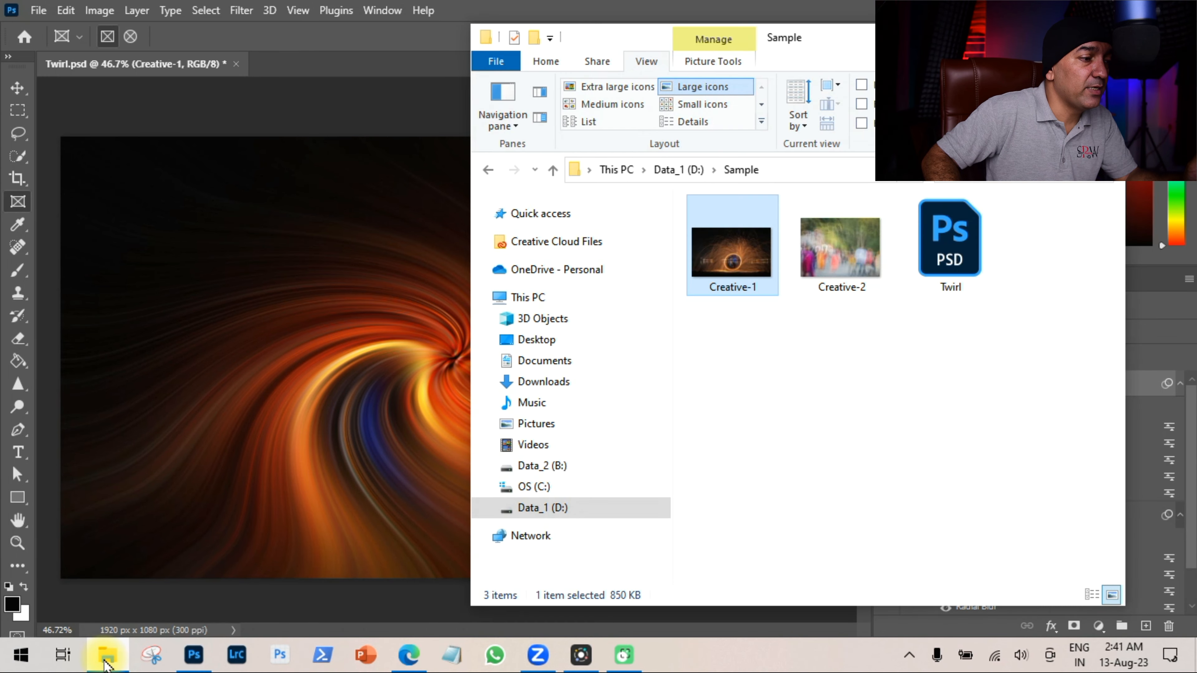
click(841, 263)
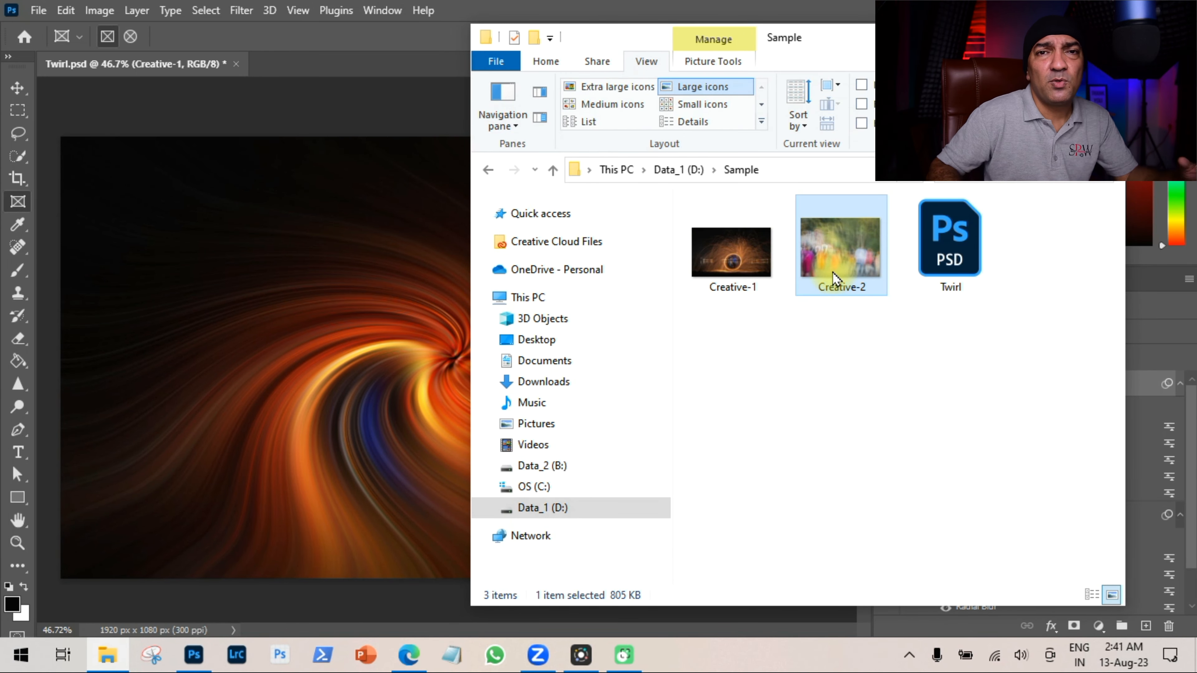
mouse_move(832, 272)
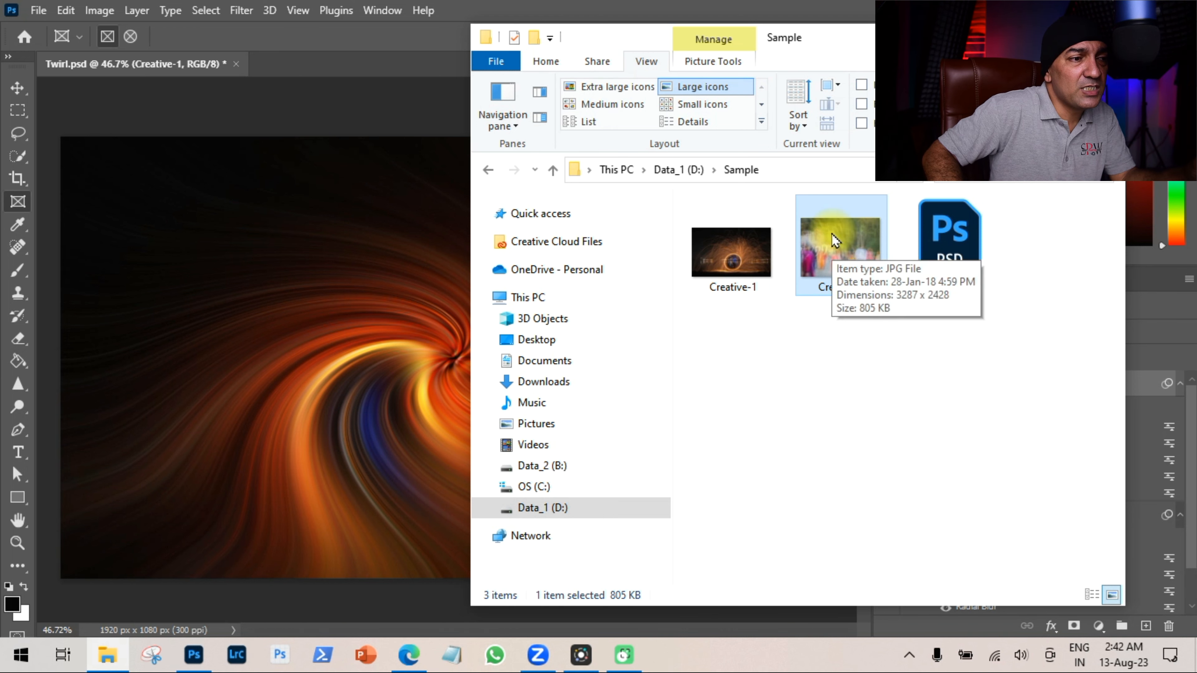
drag(832, 236, 301, 337)
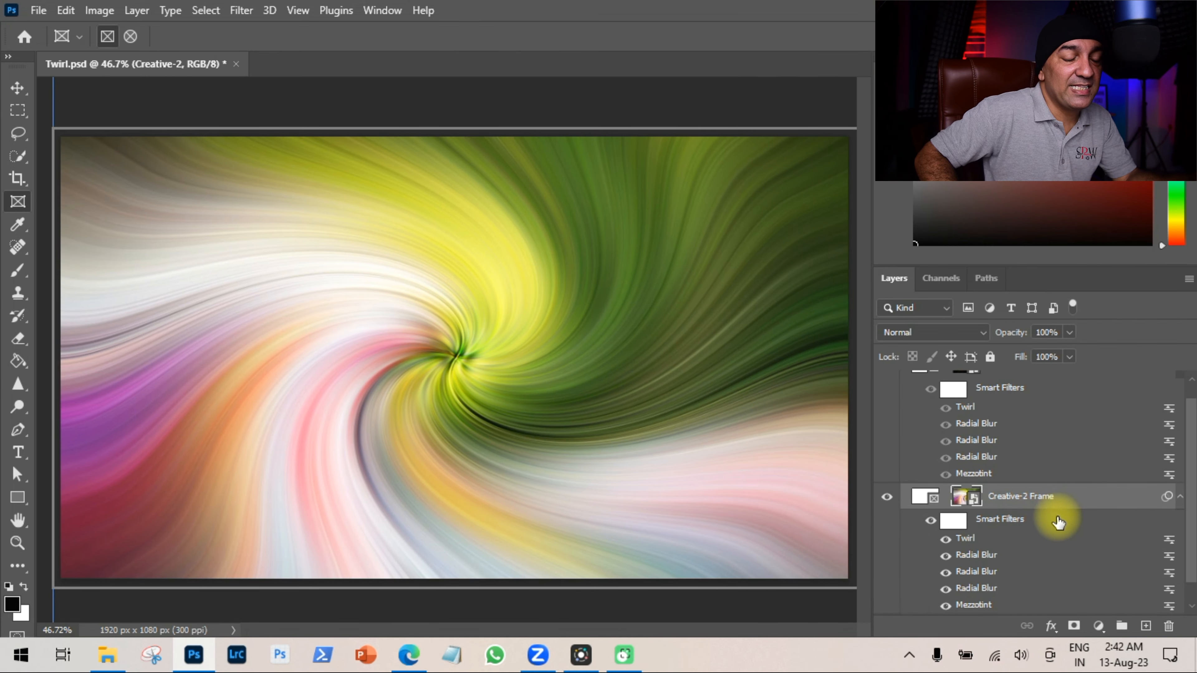
Compare the layers by showing the copy frame and hiding the Creative-2 Frame.
scroll(1064, 536, down, 1)
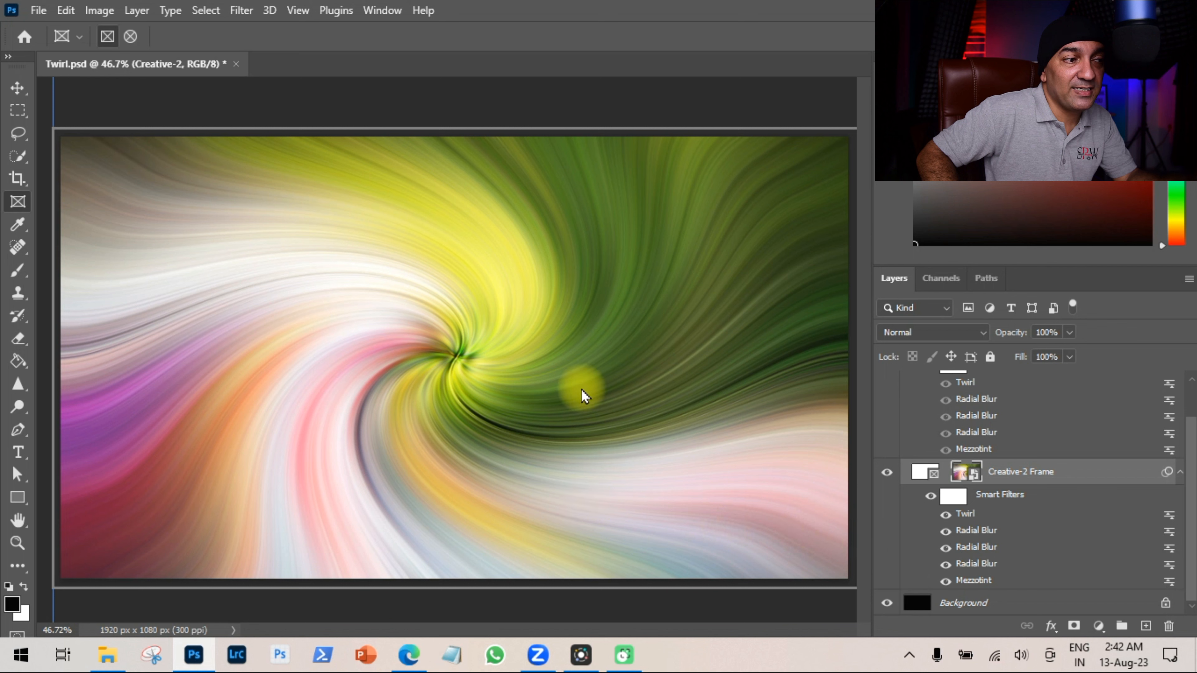
scroll(988, 490, up, 2)
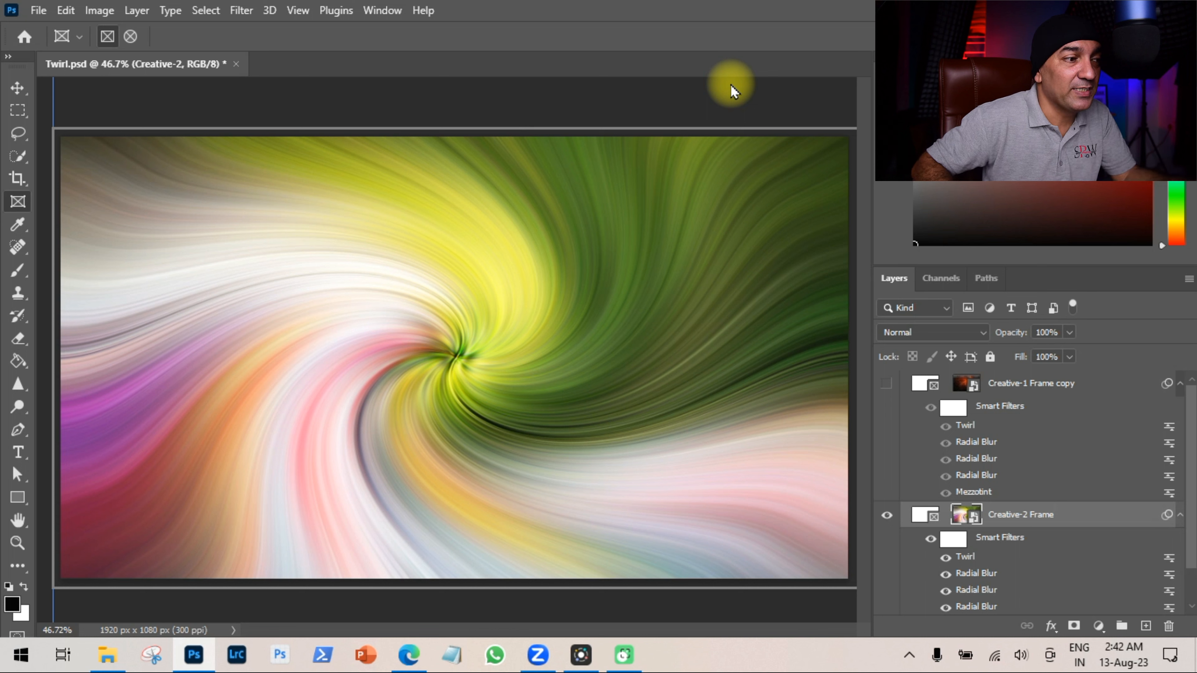
scroll(1018, 549, down, 2)
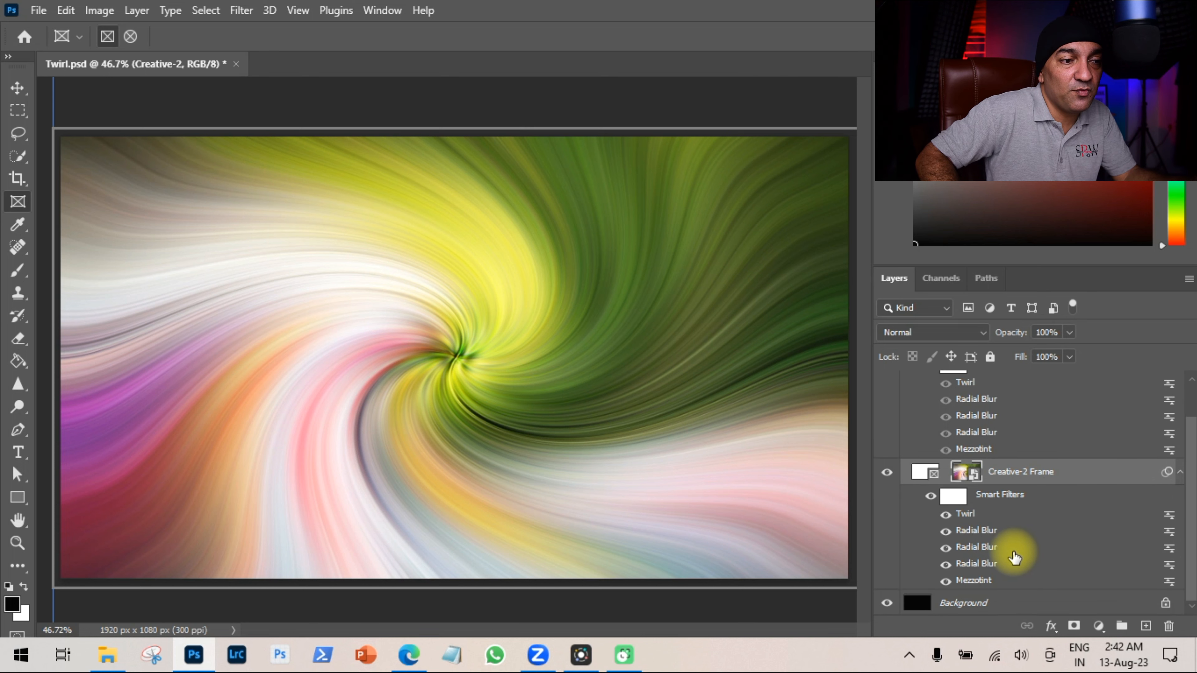
scroll(1015, 553, up, 2)
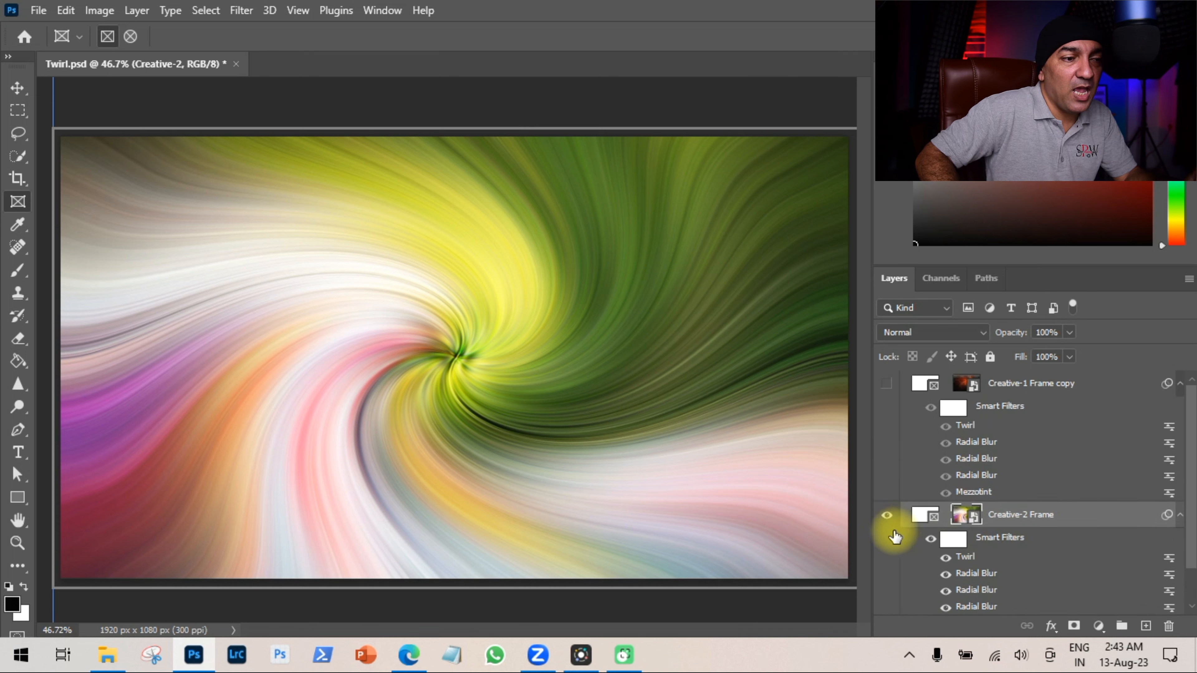
click(884, 387)
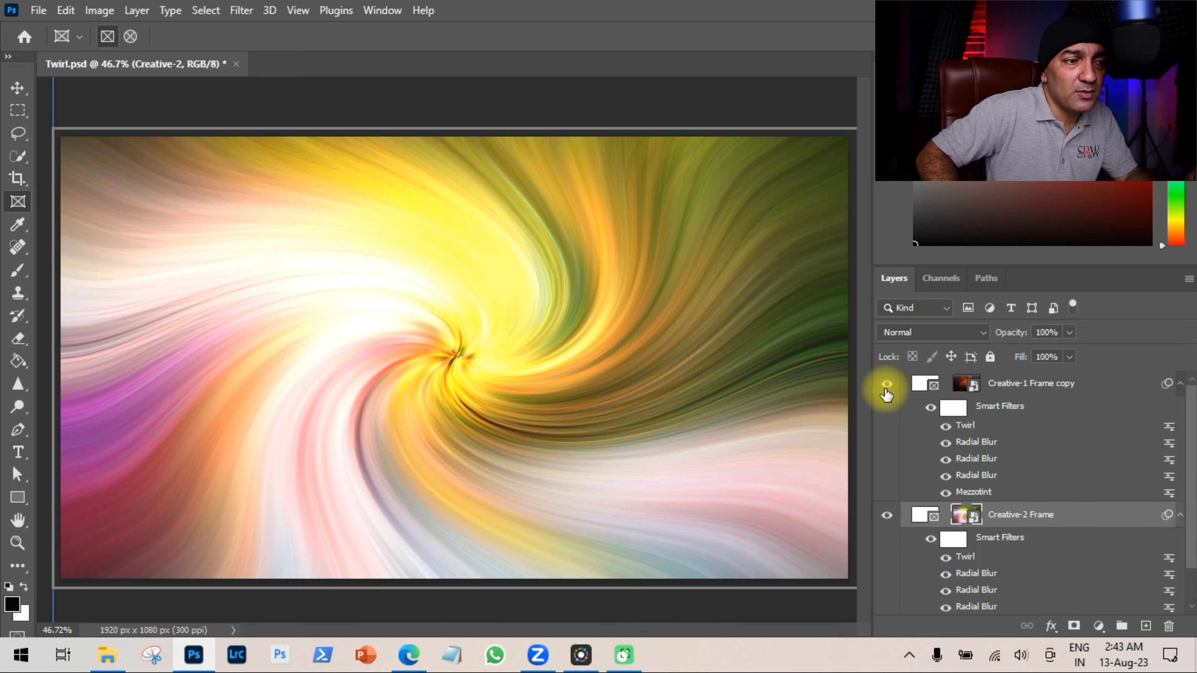
click(888, 518)
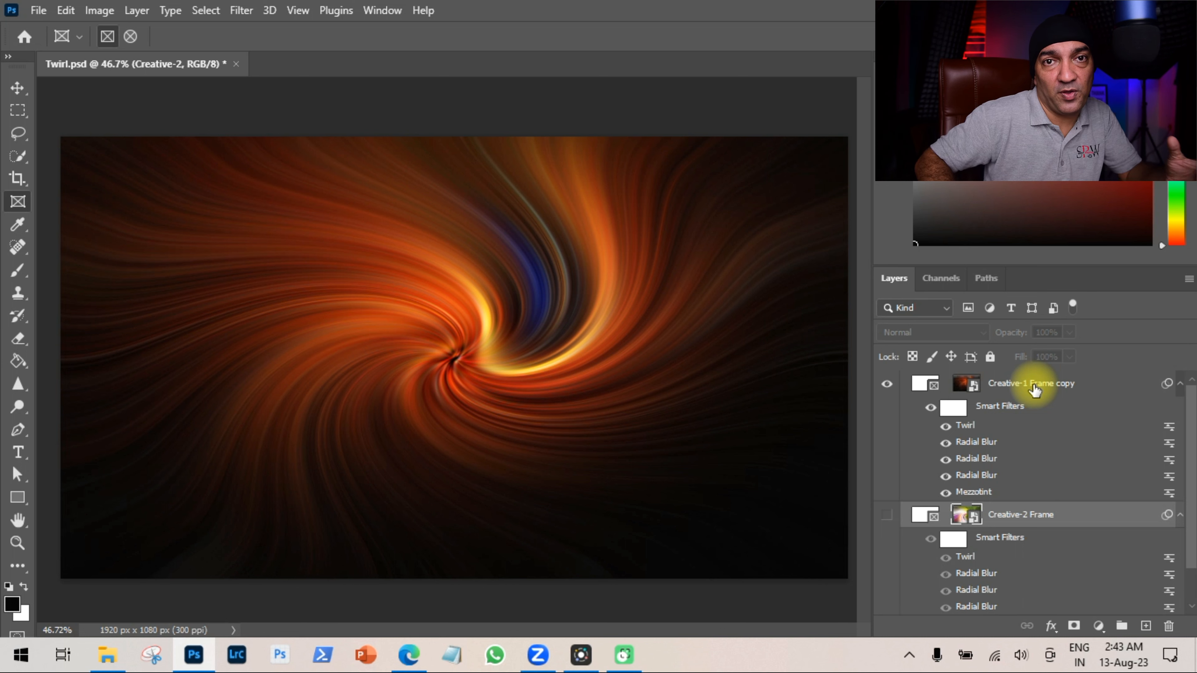
Drop the Creative-2 photo into the top copy frame, show both frames, and set its blend mode to Darken.
click(106, 654)
drag(853, 256, 229, 291)
click(887, 519)
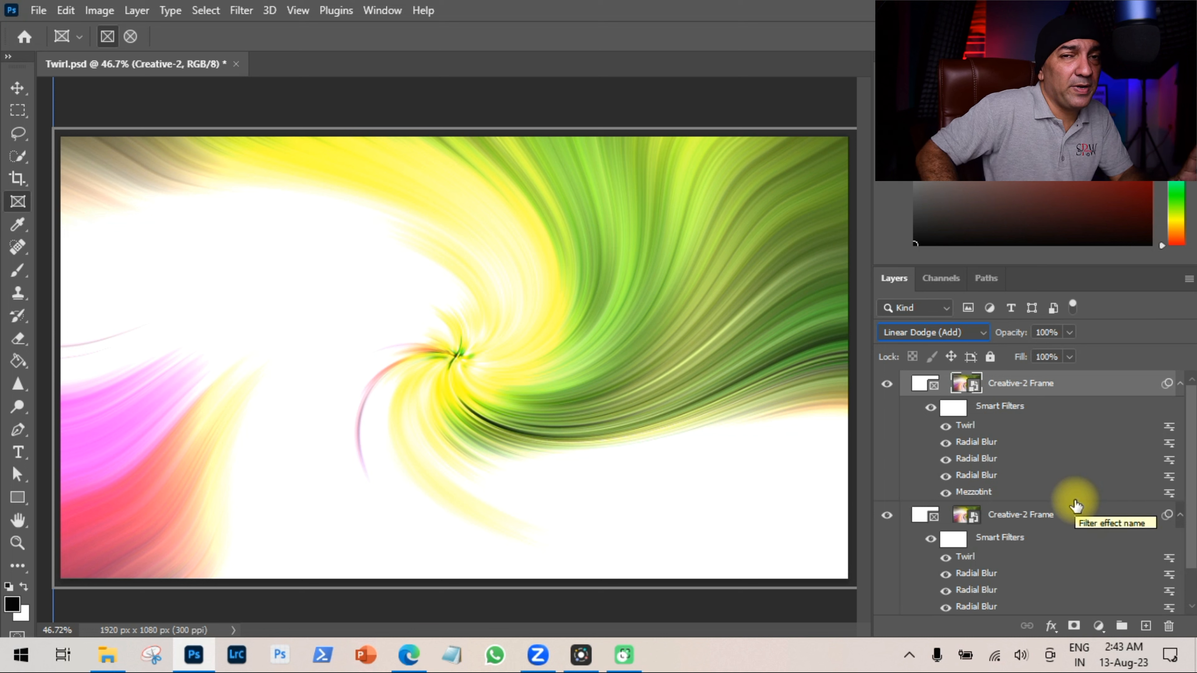
click(982, 334)
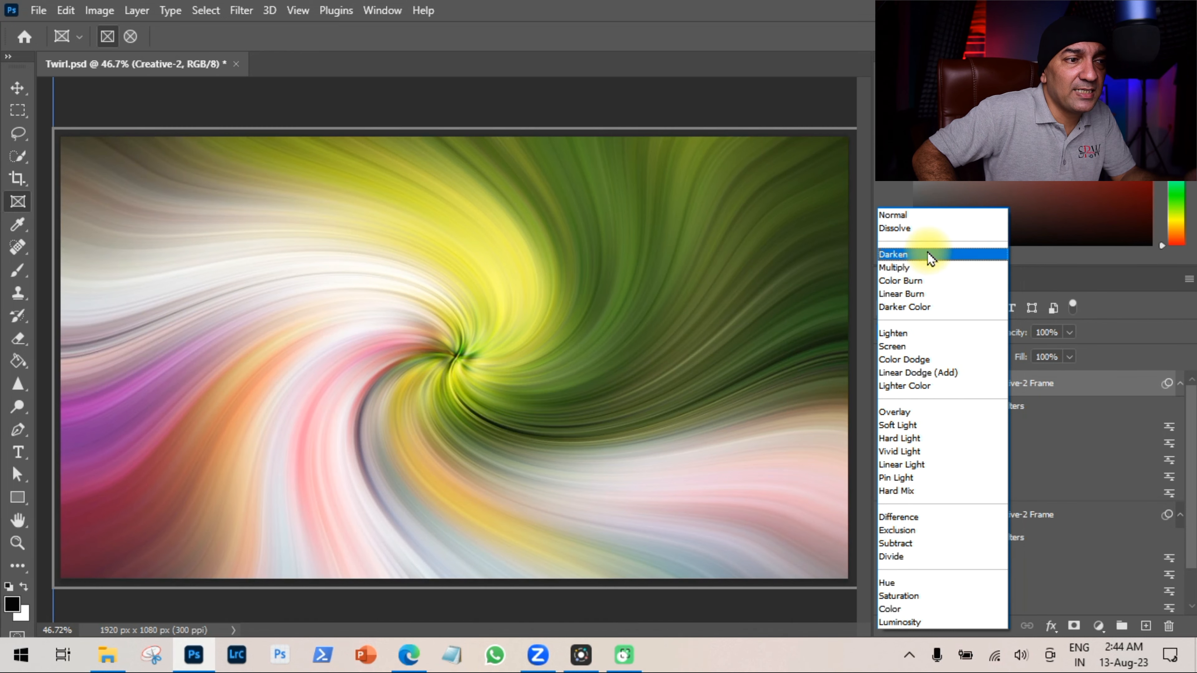
click(927, 256)
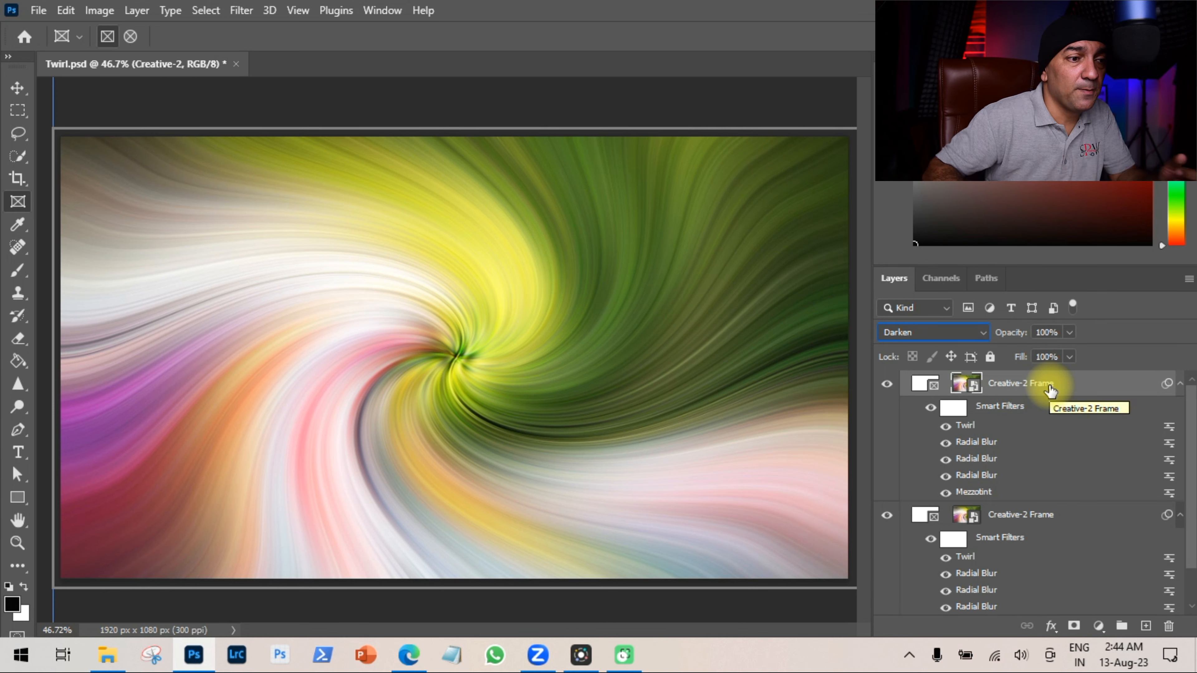
Select the top frame's contents and flip them horizontally.
click(922, 384)
click(971, 389)
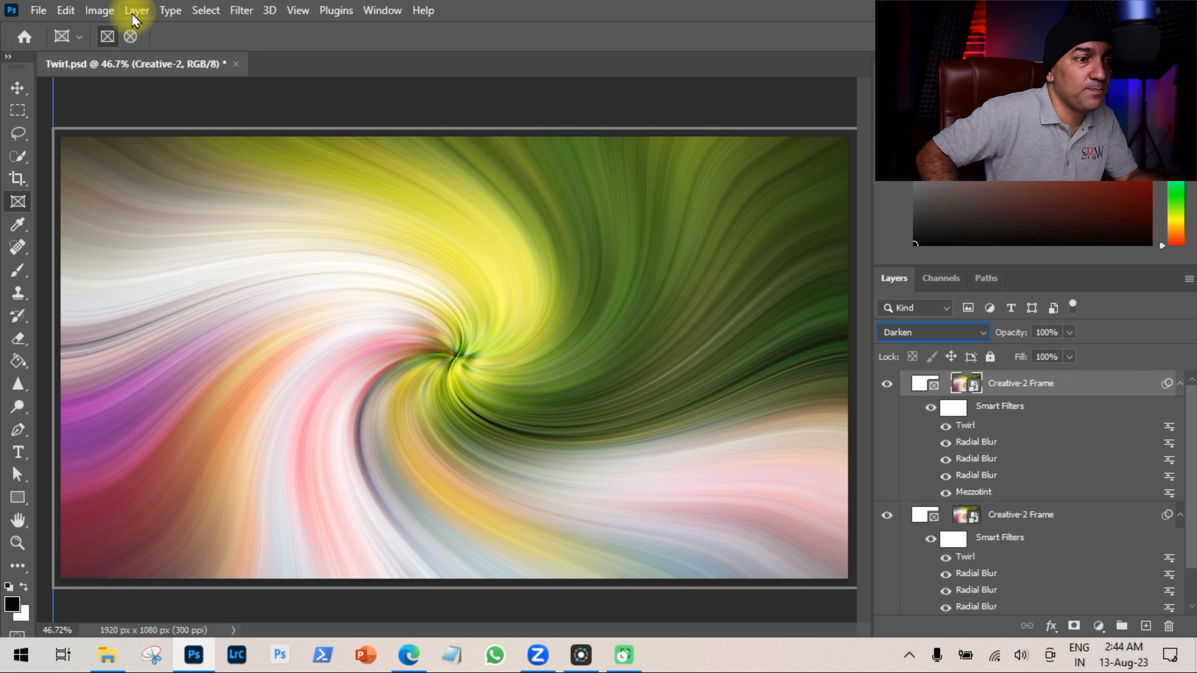
click(65, 10)
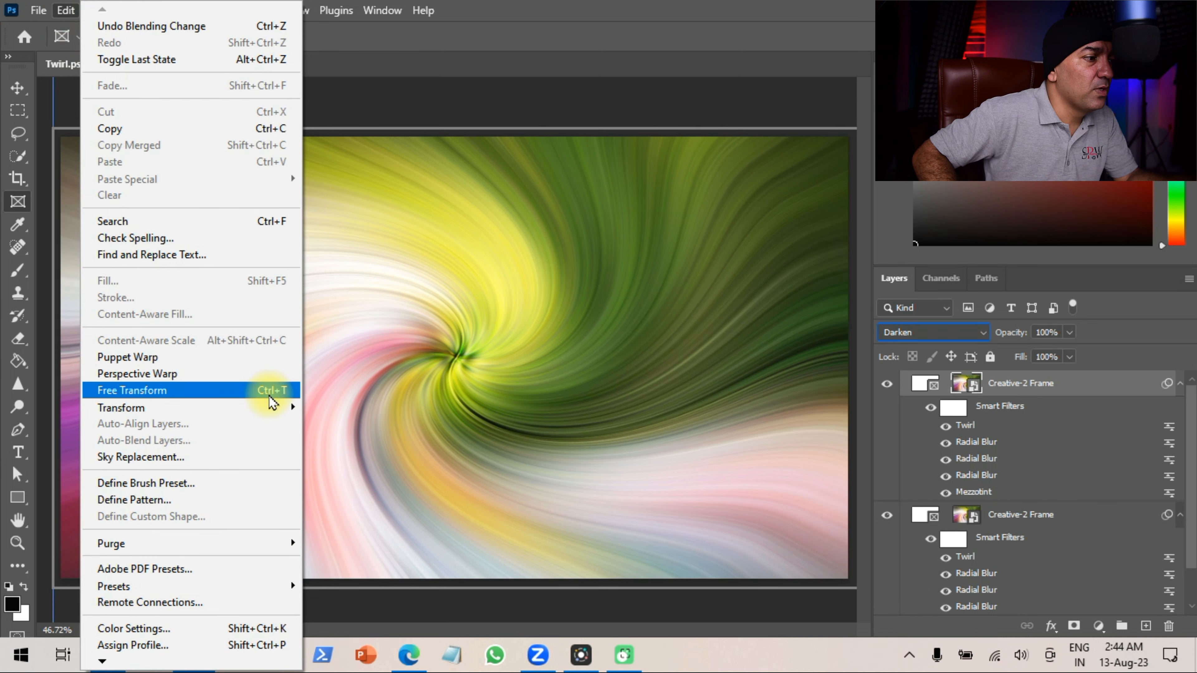
mouse_move(278, 406)
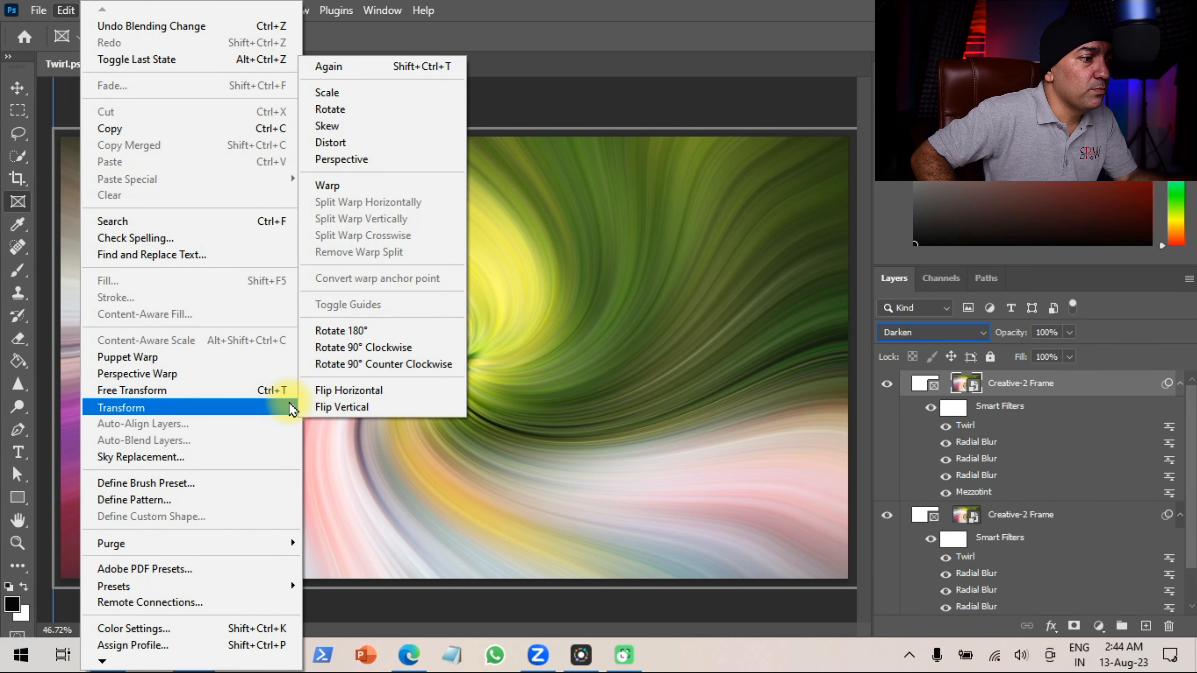
click(425, 397)
Flip the top frame's contents vertically as well.
click(69, 11)
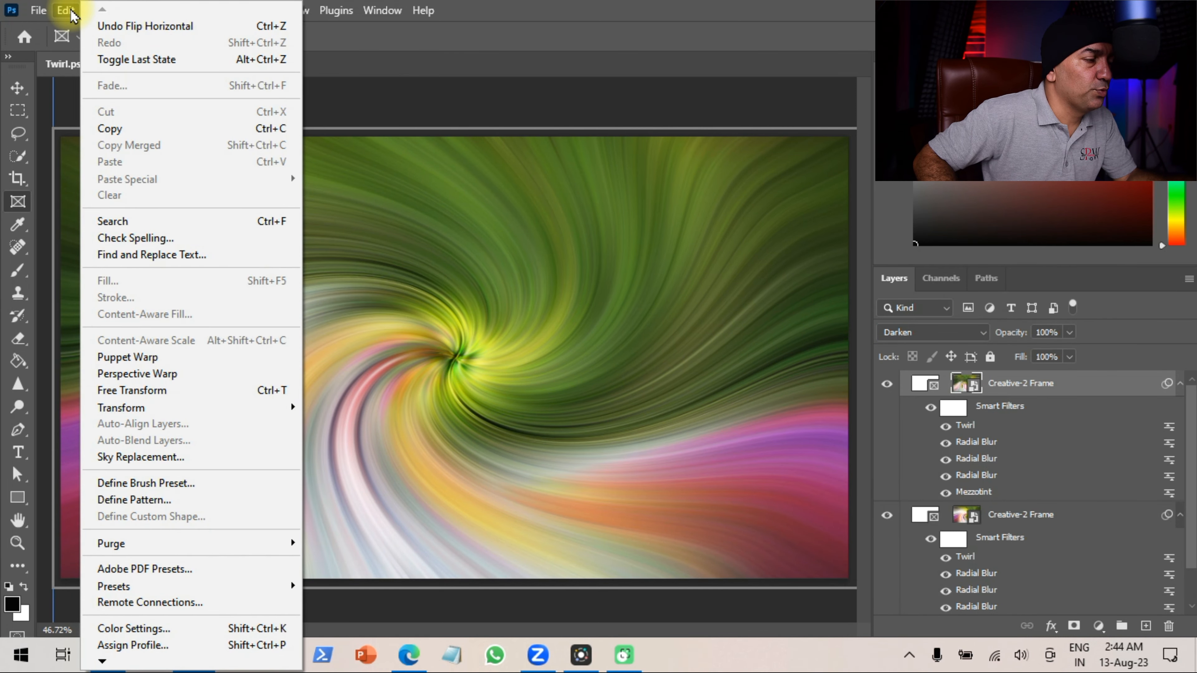
mouse_move(255, 413)
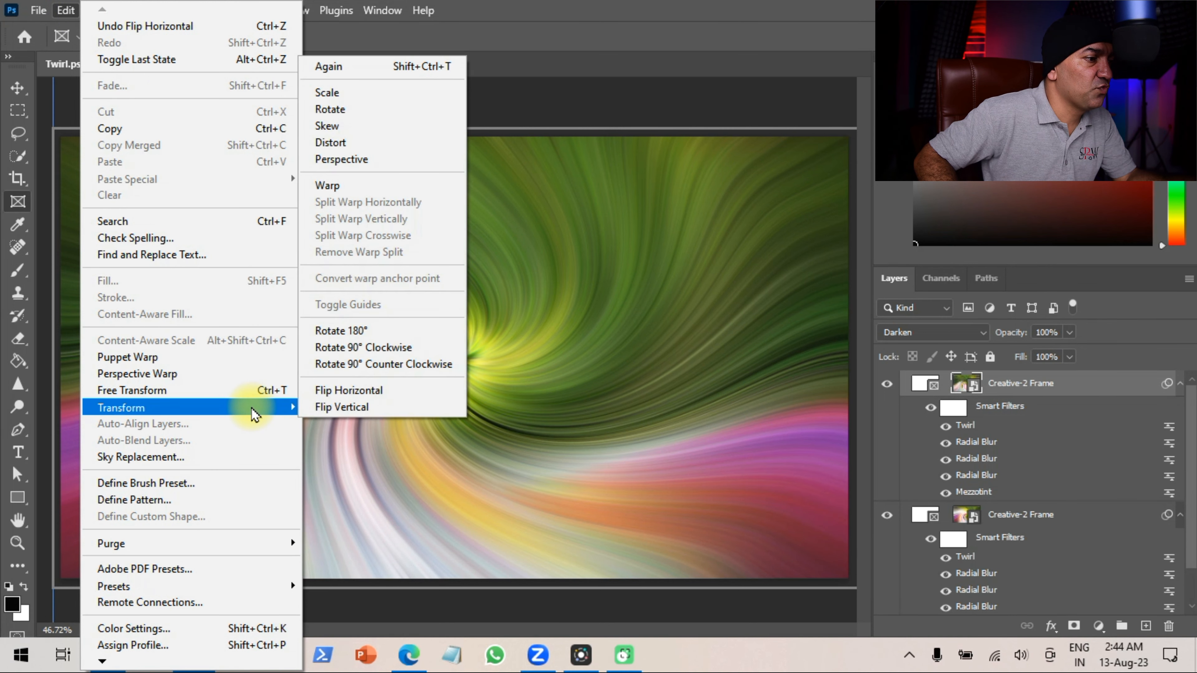
click(395, 407)
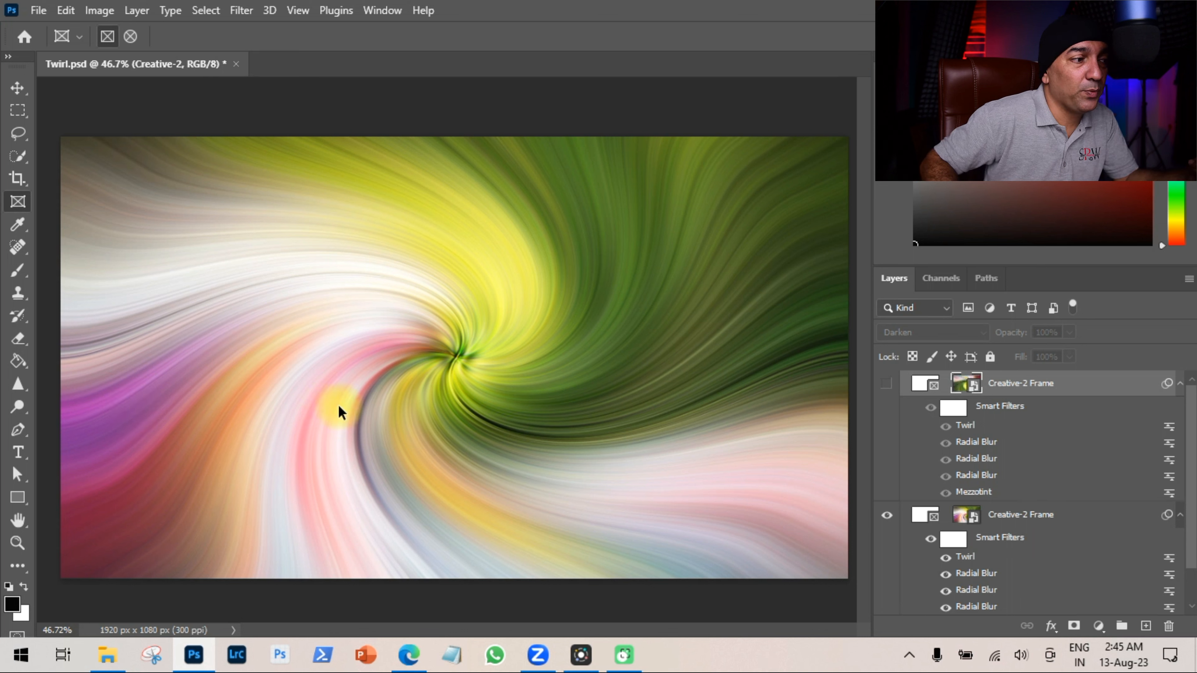
Add a layer mask to the top Creative-2 Frame and paint black over its left area with a 250 px brush.
click(886, 383)
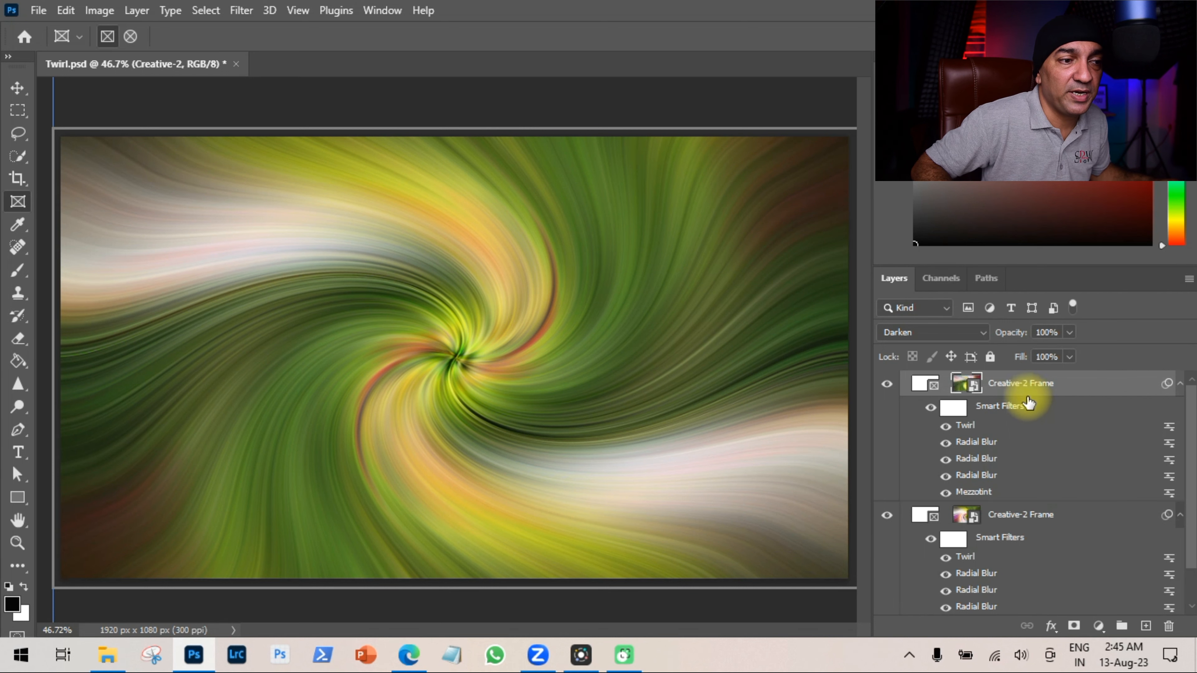
click(1074, 627)
click(1011, 385)
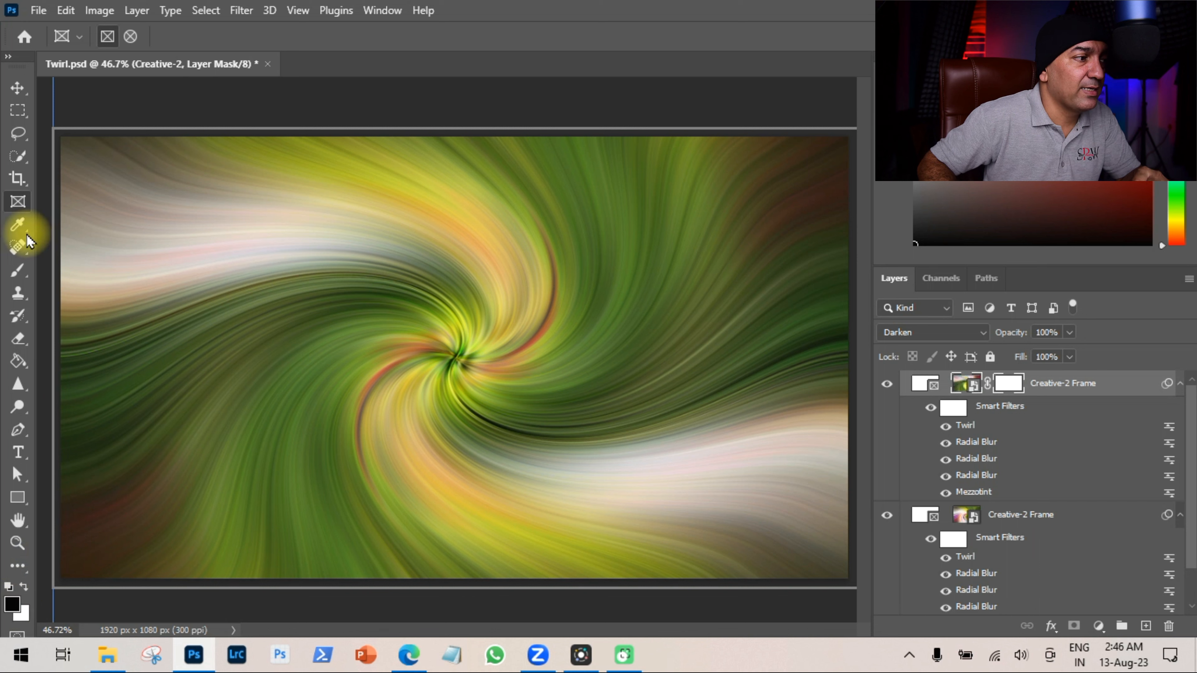
click(17, 271)
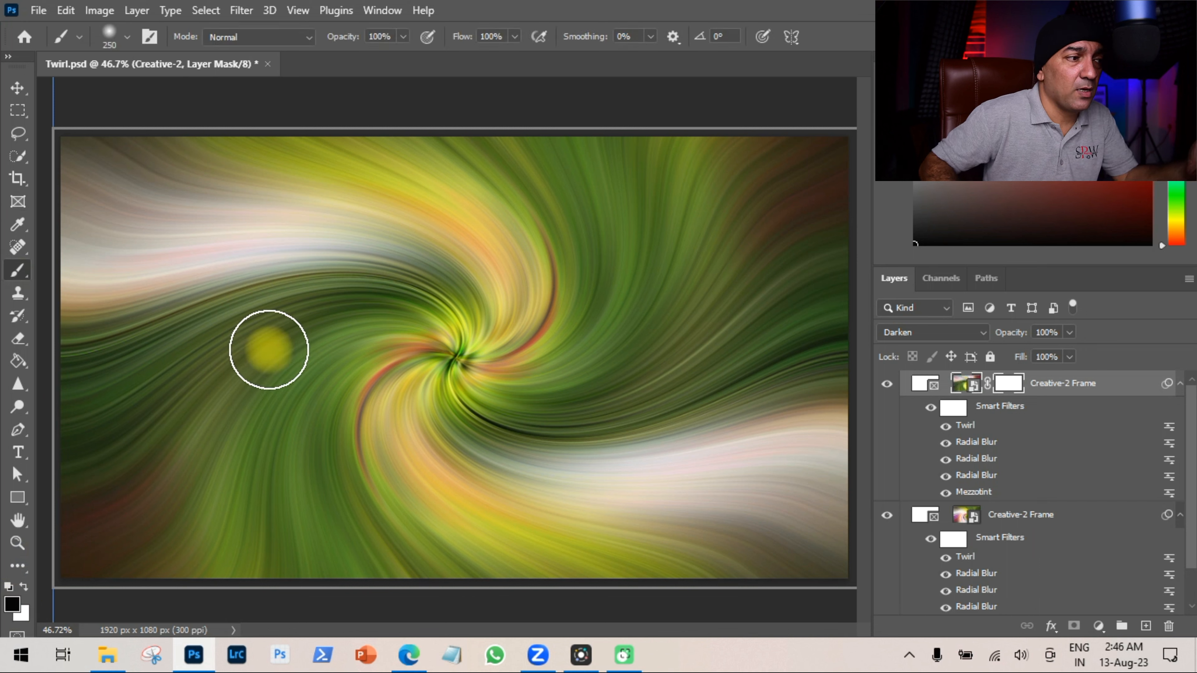
mouse_move(268, 349)
mouse_down()
mouse_move(112, 454)
mouse_move(139, 398)
mouse_move(44, 451)
mouse_move(59, 408)
mouse_move(179, 356)
mouse_move(400, 324)
mouse_move(304, 324)
mouse_move(49, 534)
mouse_move(128, 496)
mouse_move(32, 591)
mouse_move(179, 488)
mouse_up()
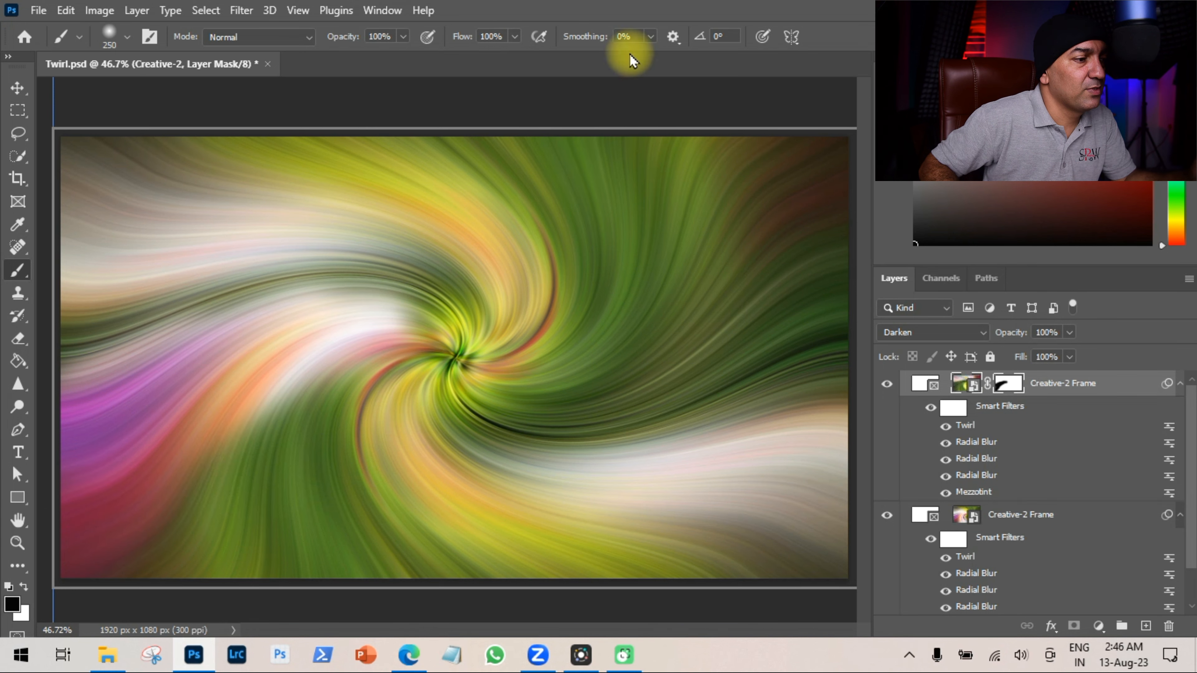
Toggle the visibility of the top frame, lower frame and Background to compare the blend.
click(886, 384)
click(886, 384)
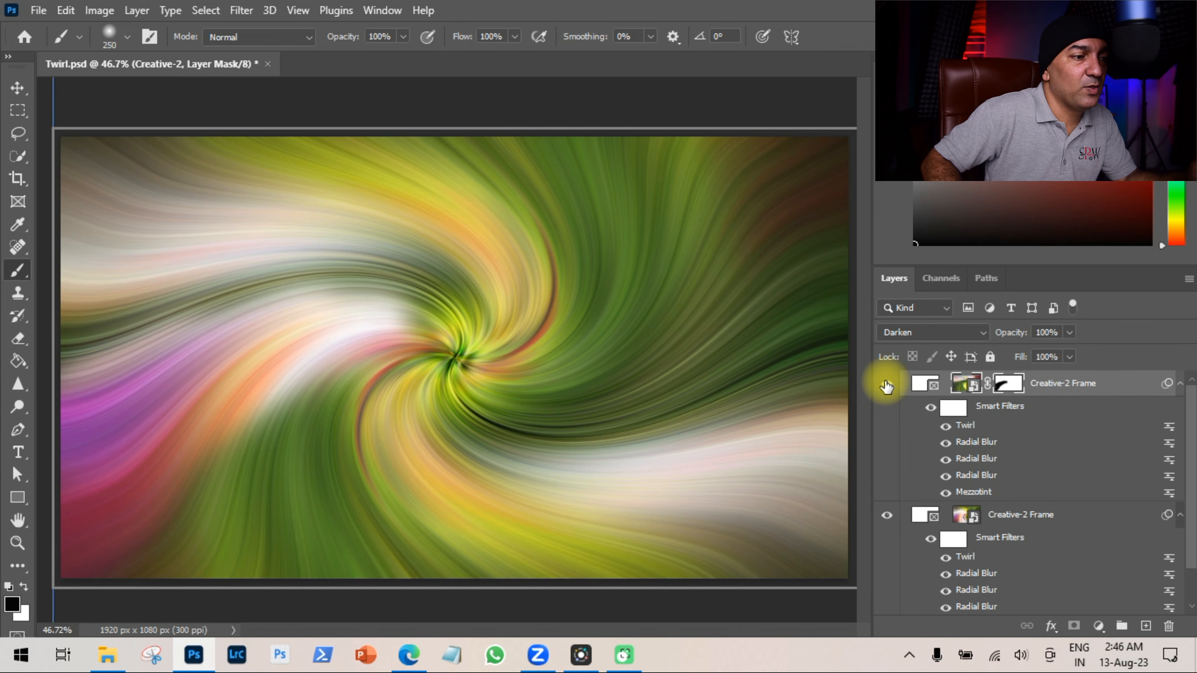
scroll(1073, 507, down, 2)
click(889, 608)
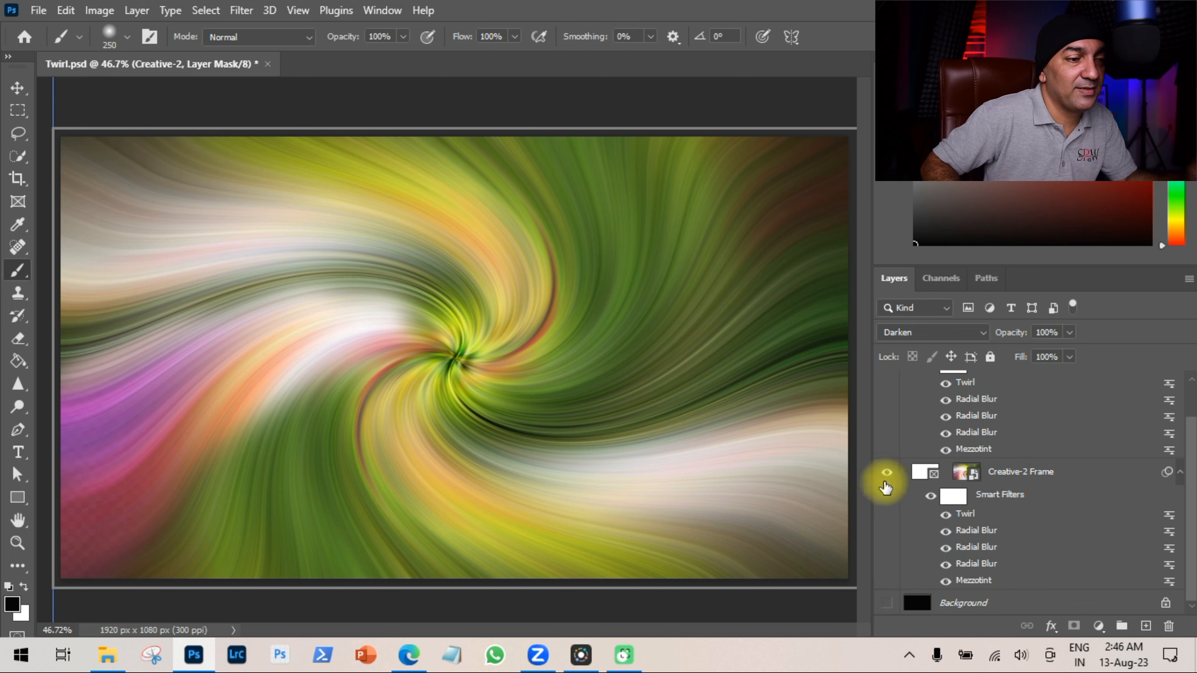
click(886, 472)
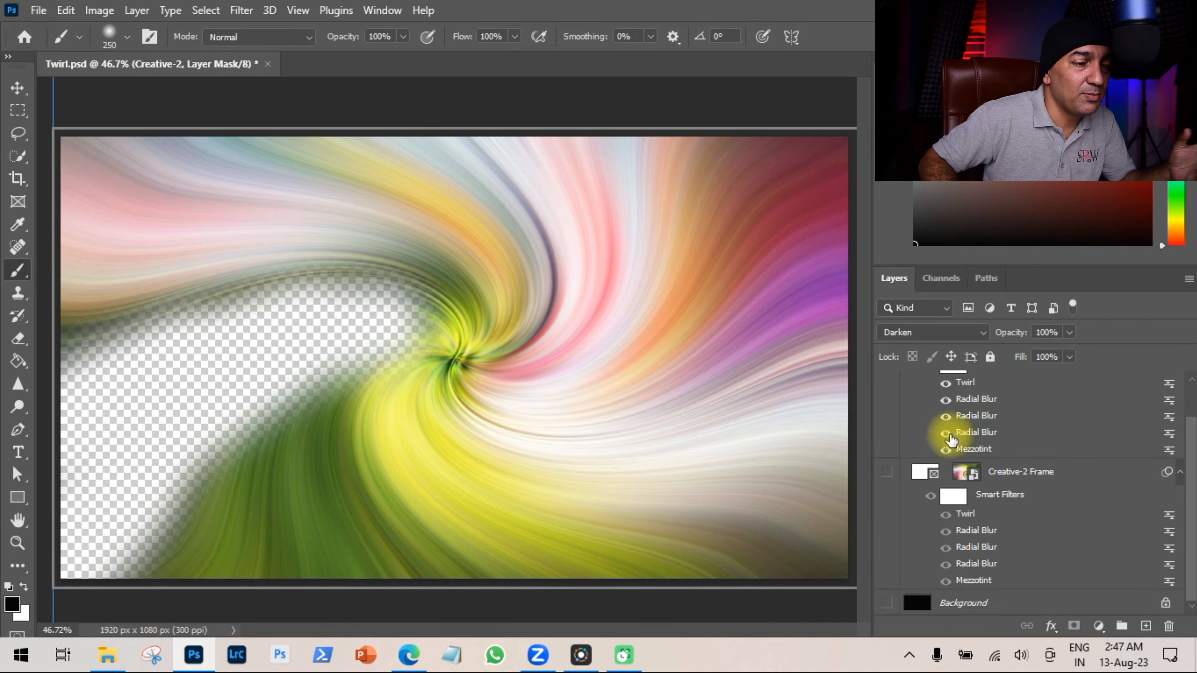
click(886, 475)
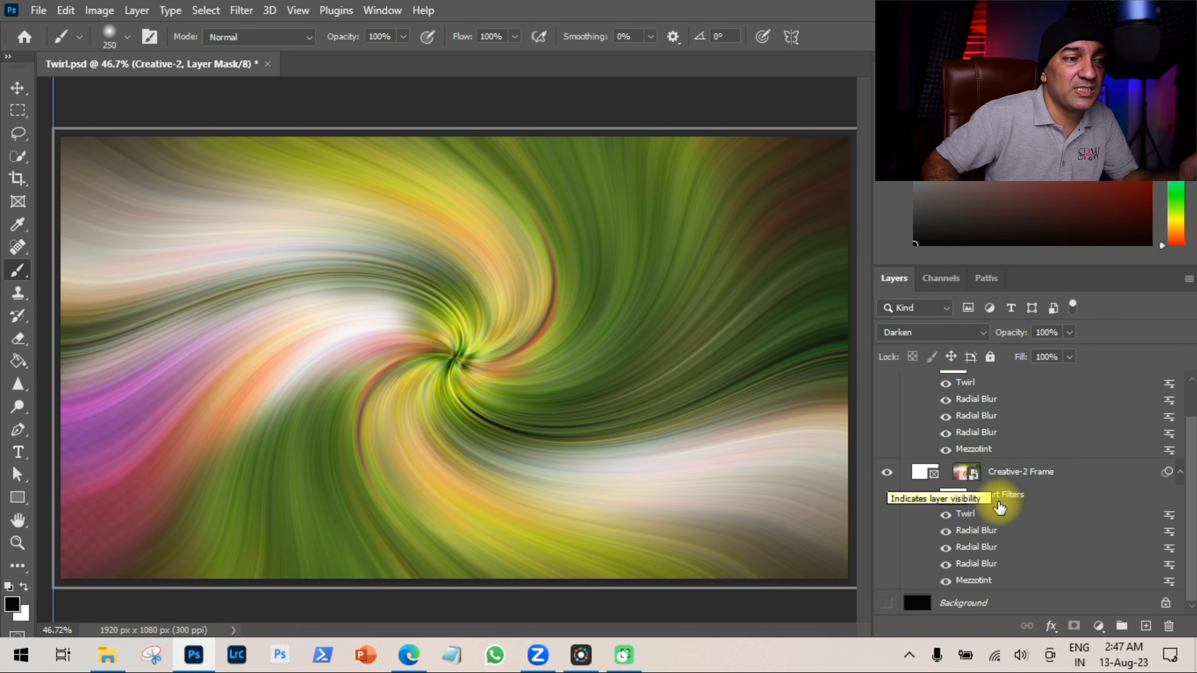
scroll(994, 493, up, 2)
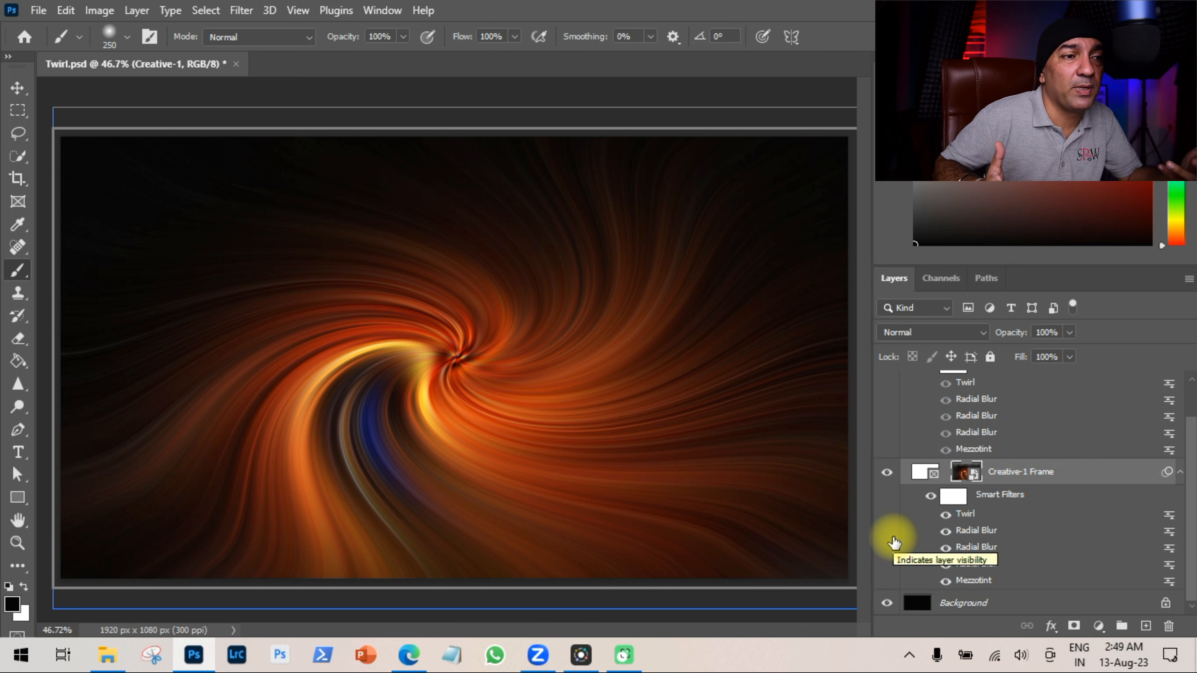
Toggle the Background layer's visibility and select the top Creative-2 Frame layer.
click(886, 602)
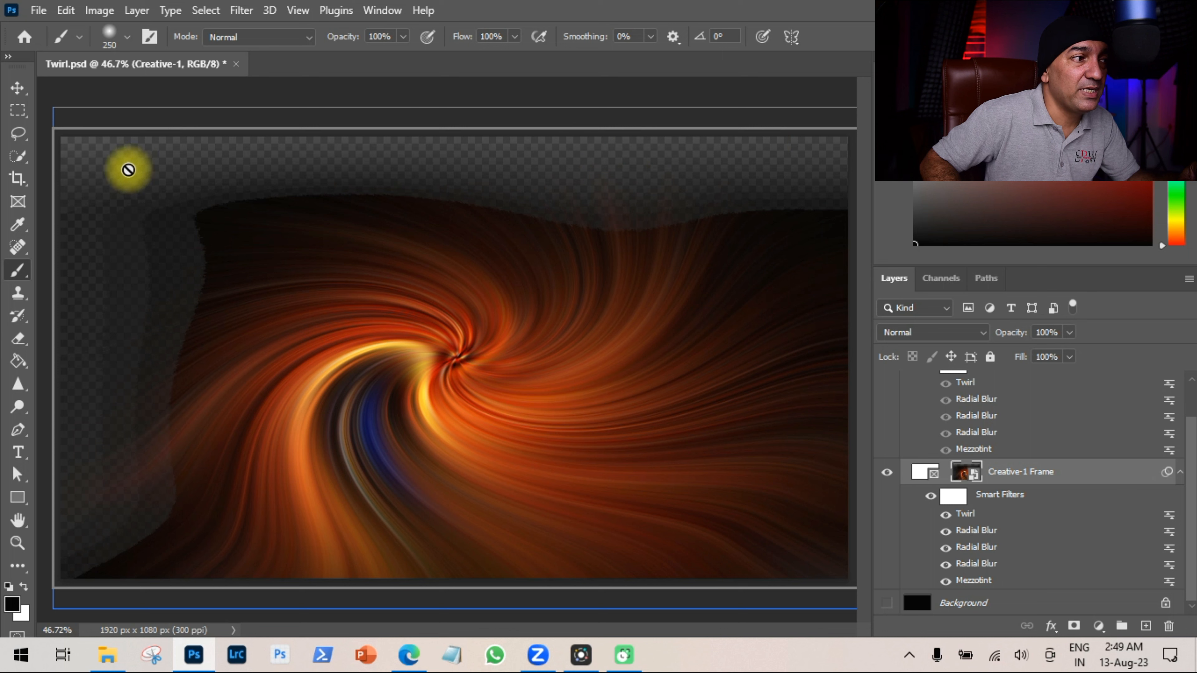
click(887, 610)
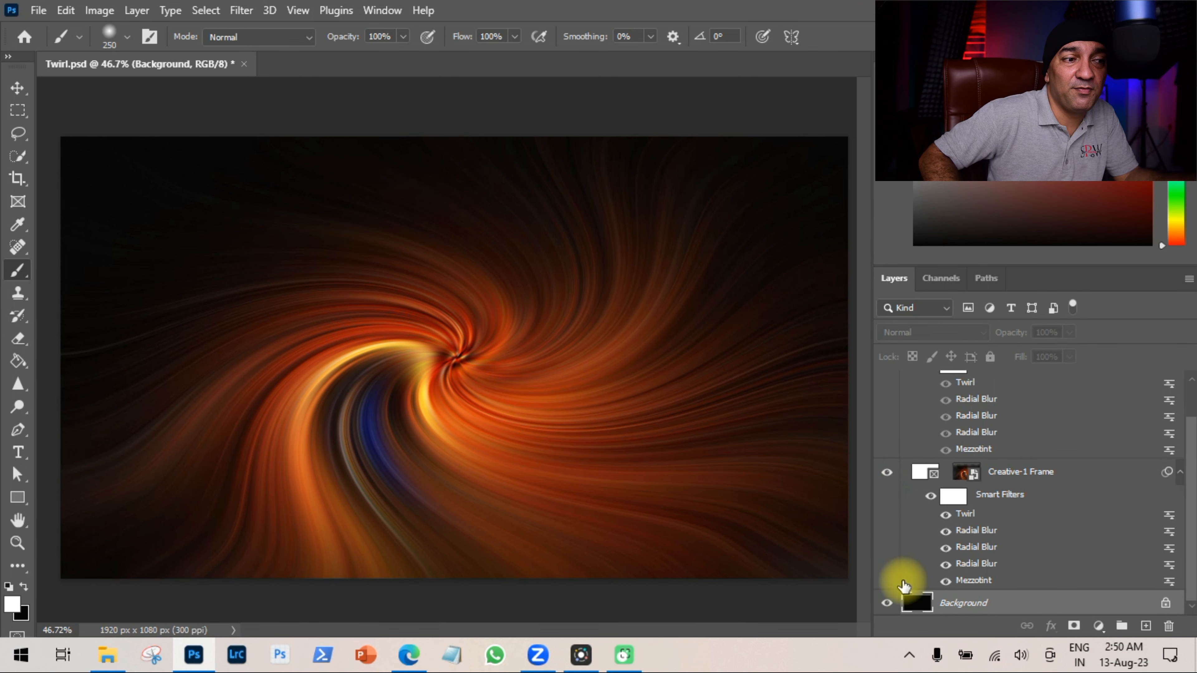
click(890, 607)
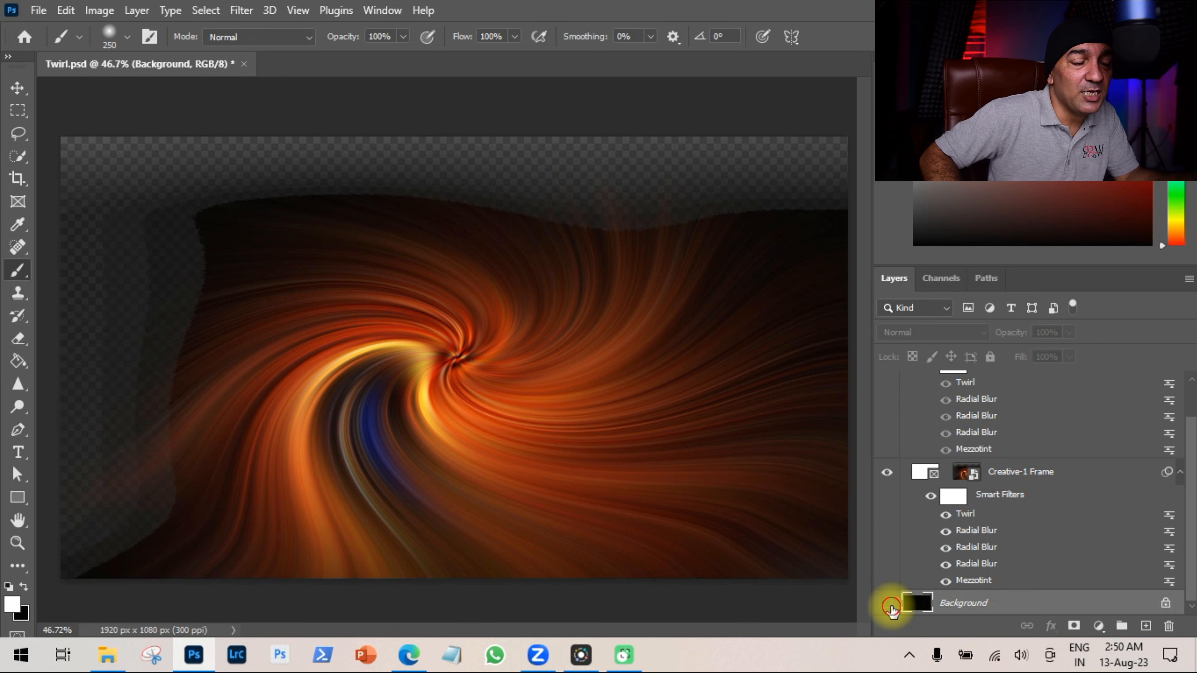
click(888, 606)
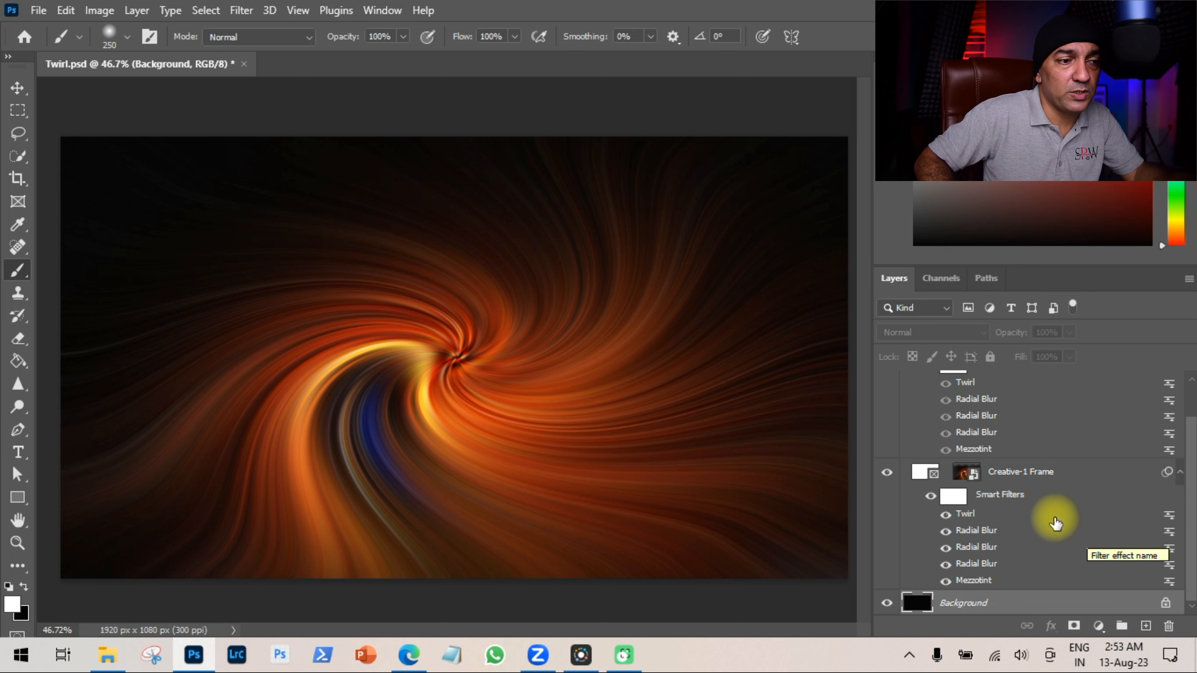
scroll(1054, 520, up, 2)
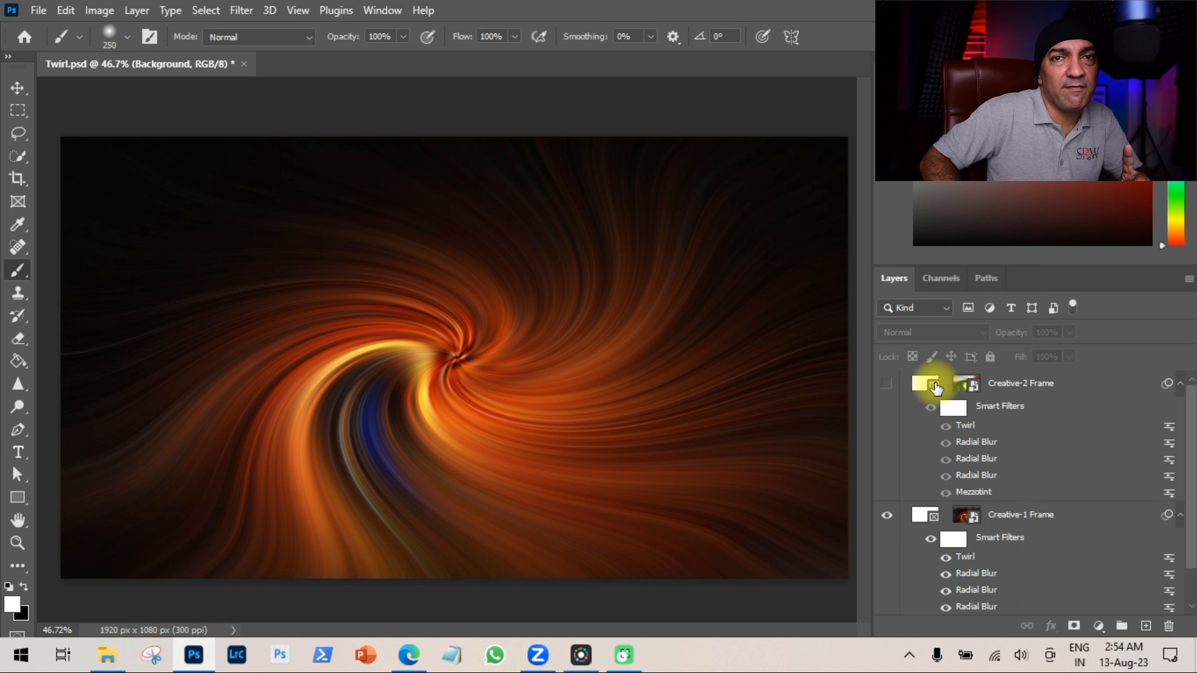
click(973, 391)
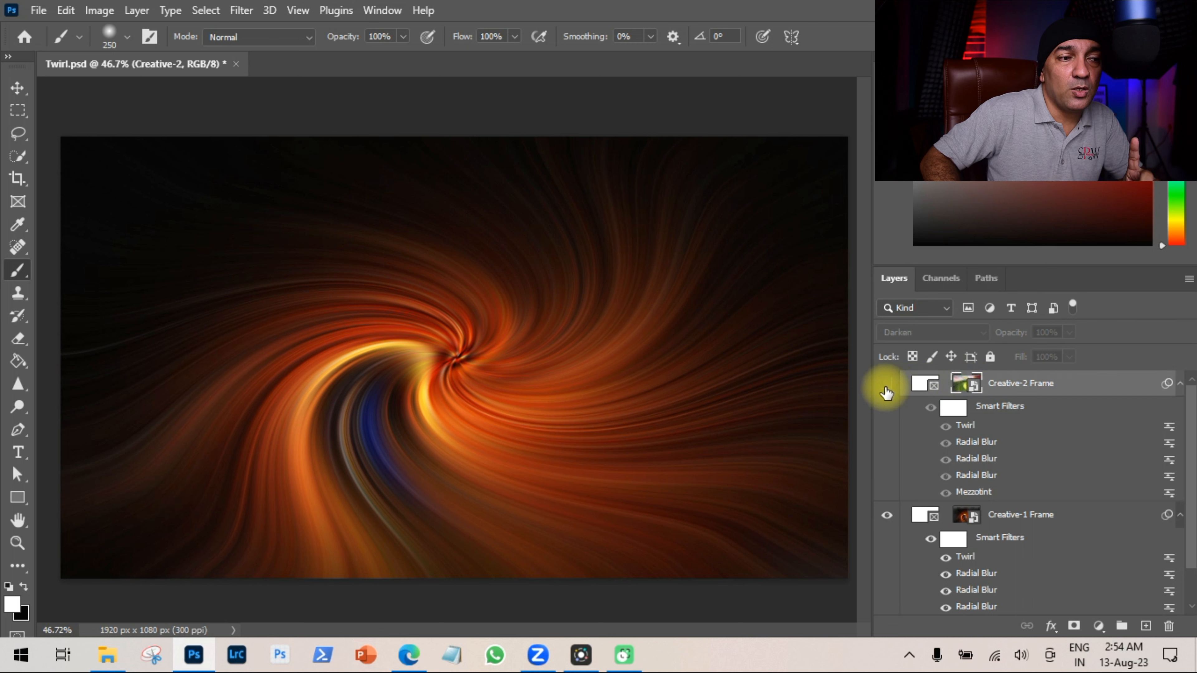
Select the top Creative-2 Frame's contents and turn the frame's visibility back on.
click(917, 391)
click(972, 391)
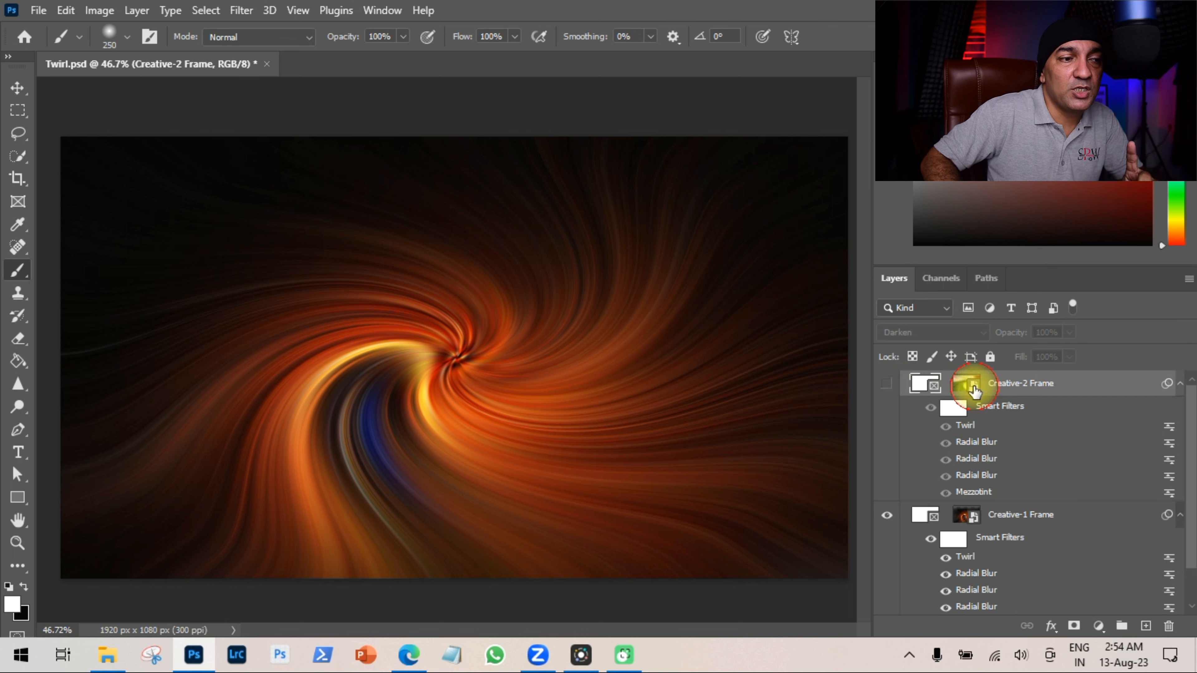
click(886, 383)
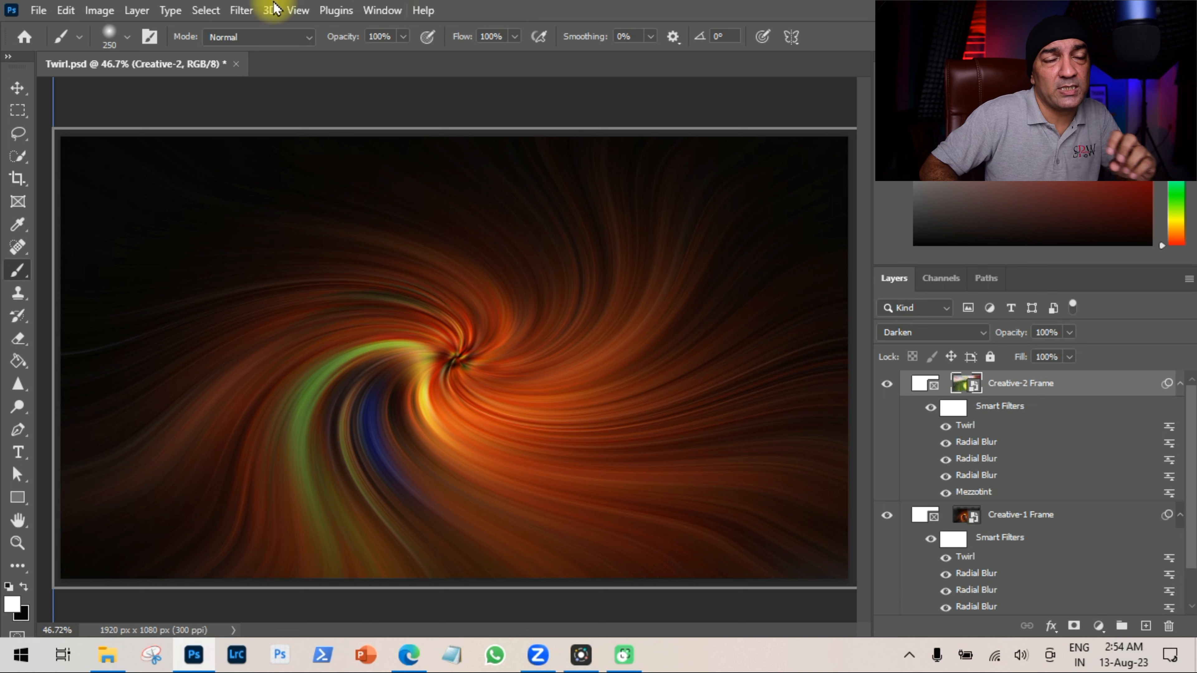
Set the top Creative-2 Frame layer's blend mode to Linear Dodge (Add).
click(66, 10)
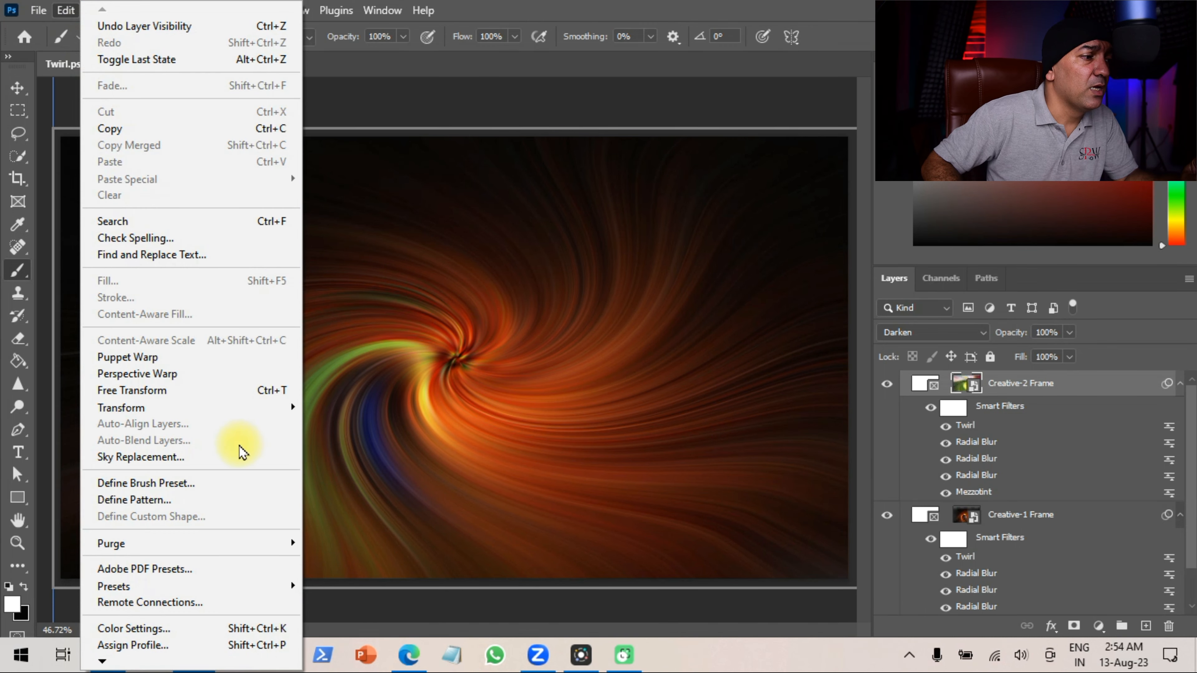
mouse_move(268, 407)
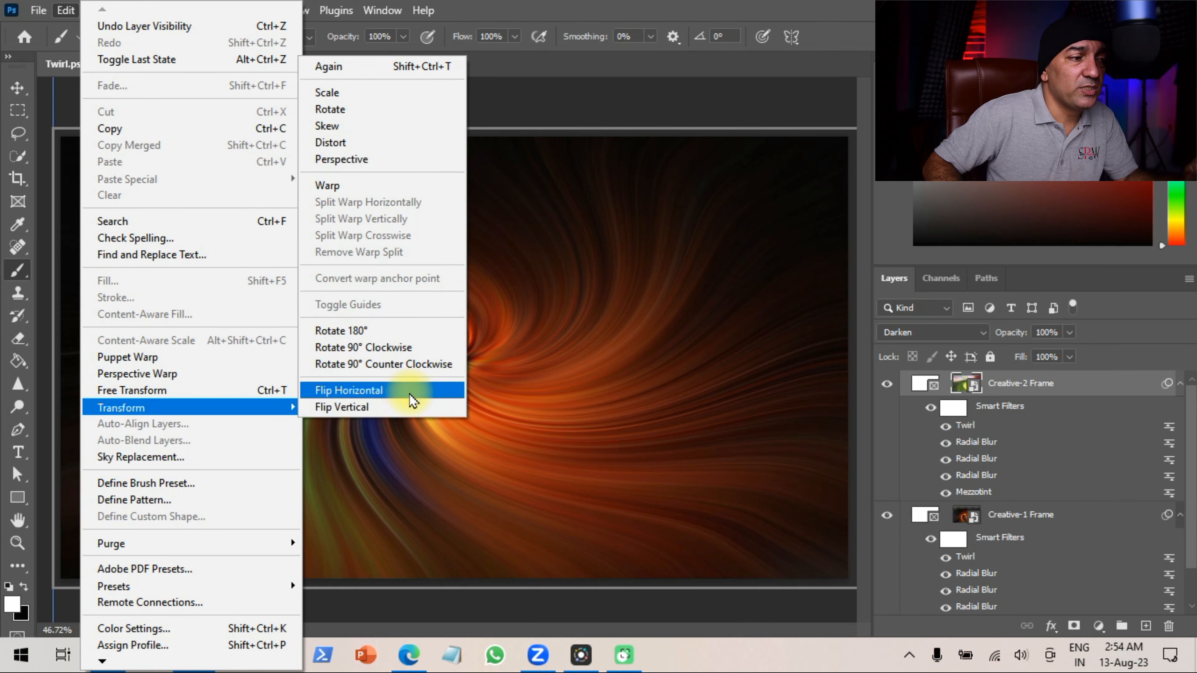
click(1025, 385)
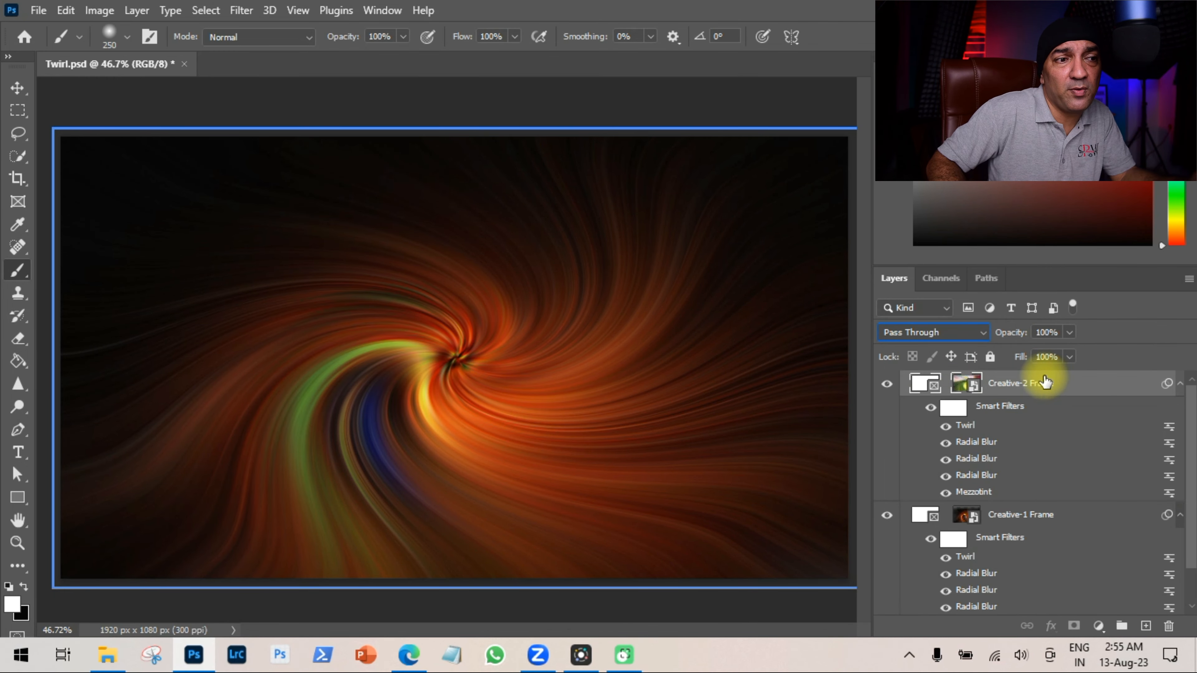
click(980, 333)
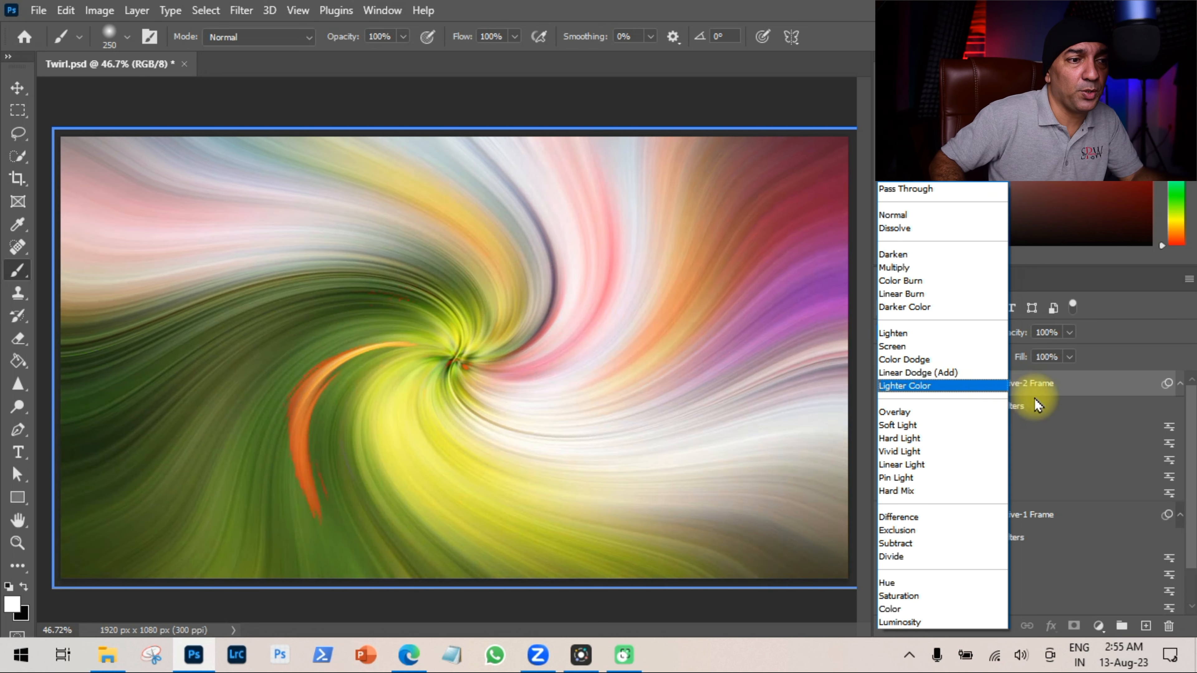
click(1063, 382)
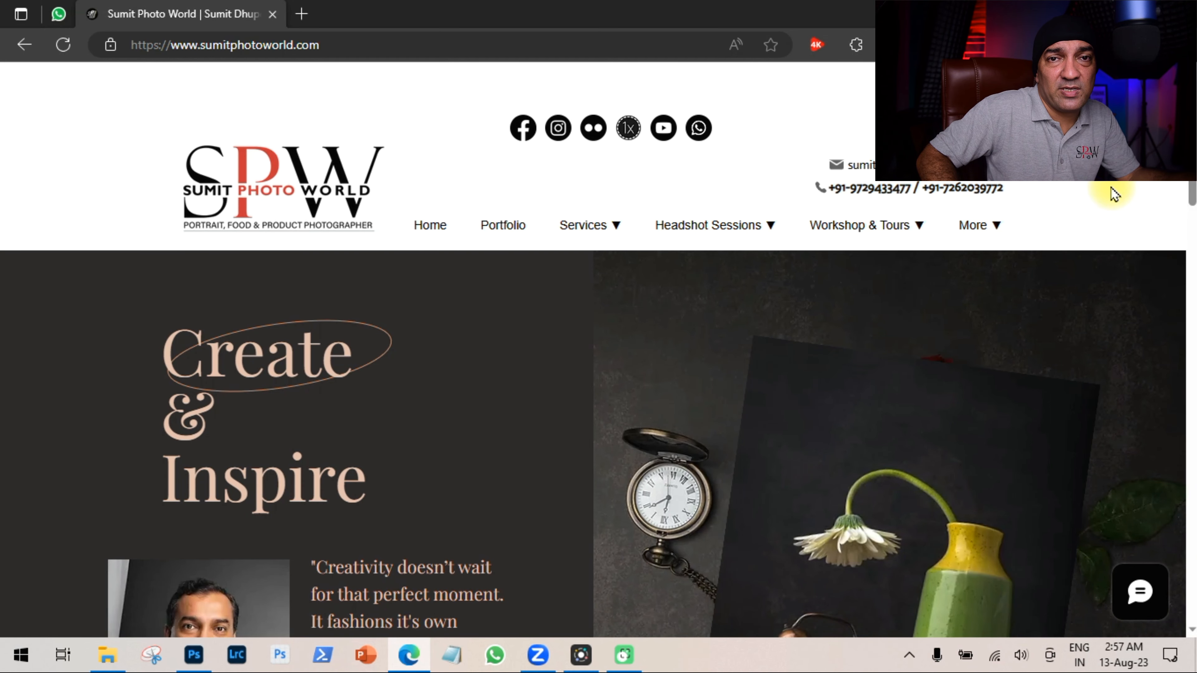
Switch to the browser, open the Sumit Photo World Events Calendar page and scroll through the event listings.
mouse_move(885, 230)
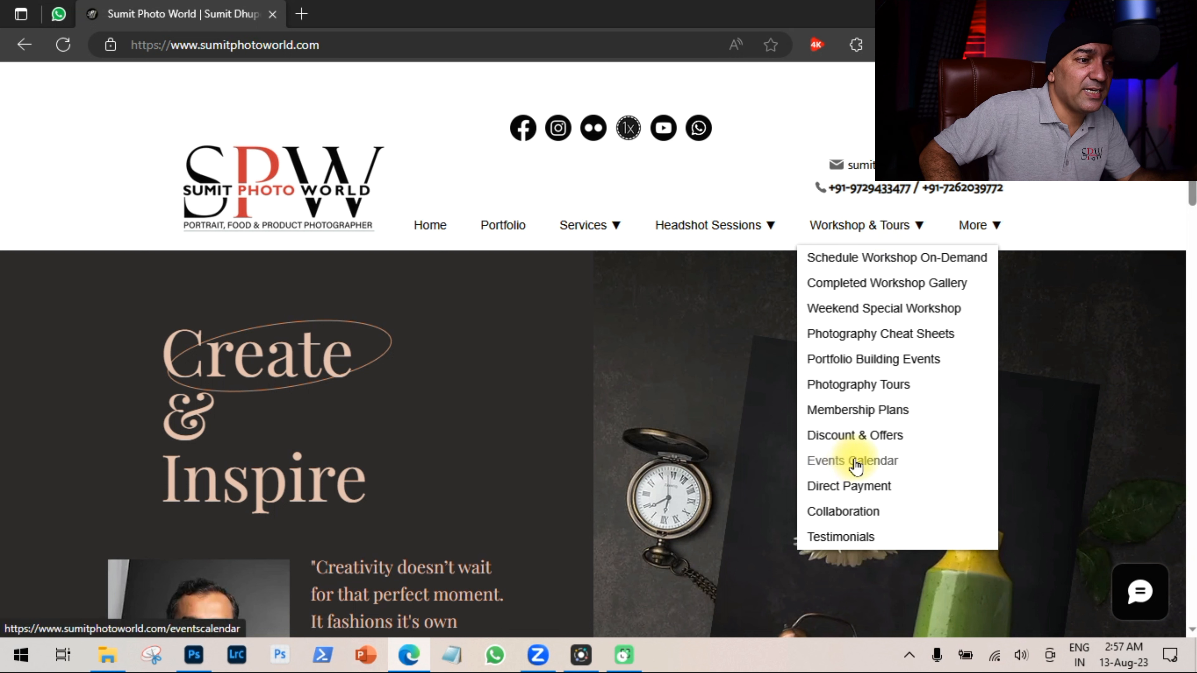
click(876, 463)
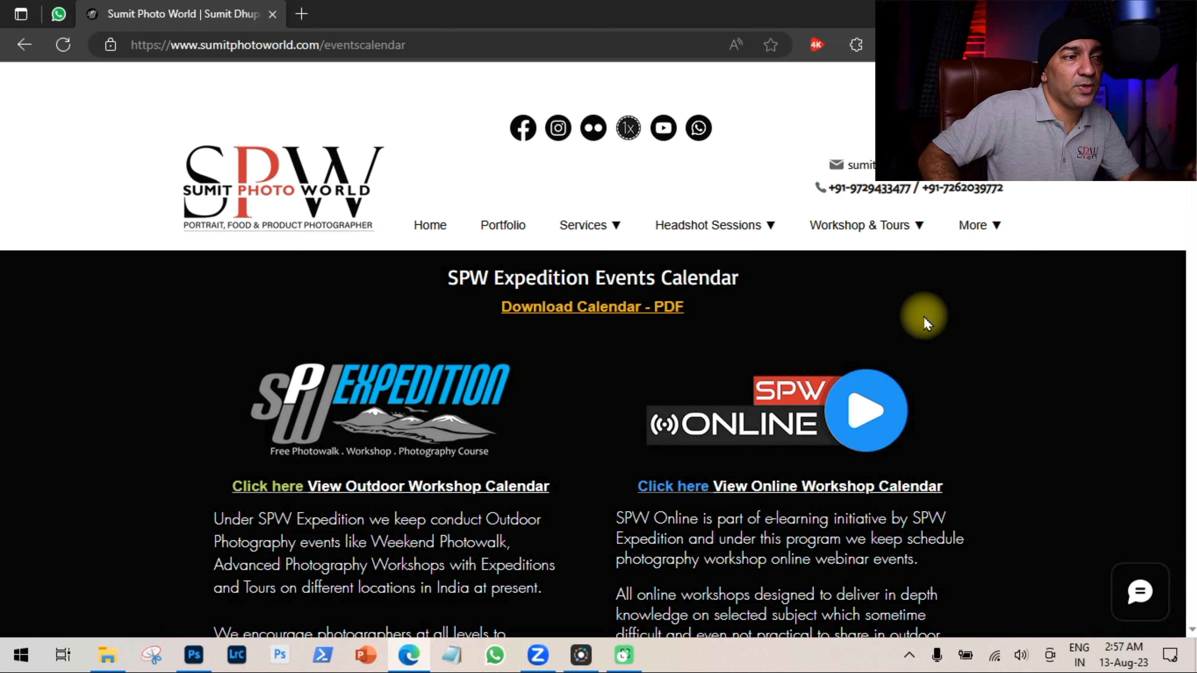
scroll(911, 377, down, 5)
scroll(134, 294, down, 5)
scroll(48, 381, up, 1)
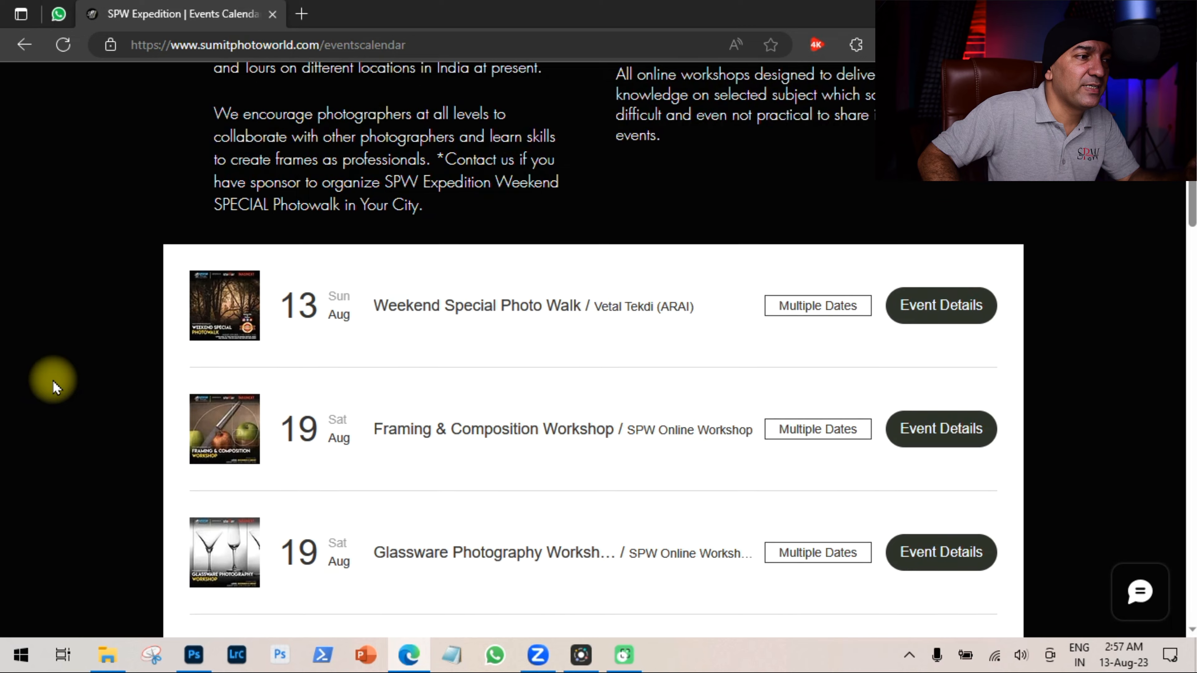
scroll(102, 378, down, 4)
scroll(102, 377, up, 5)
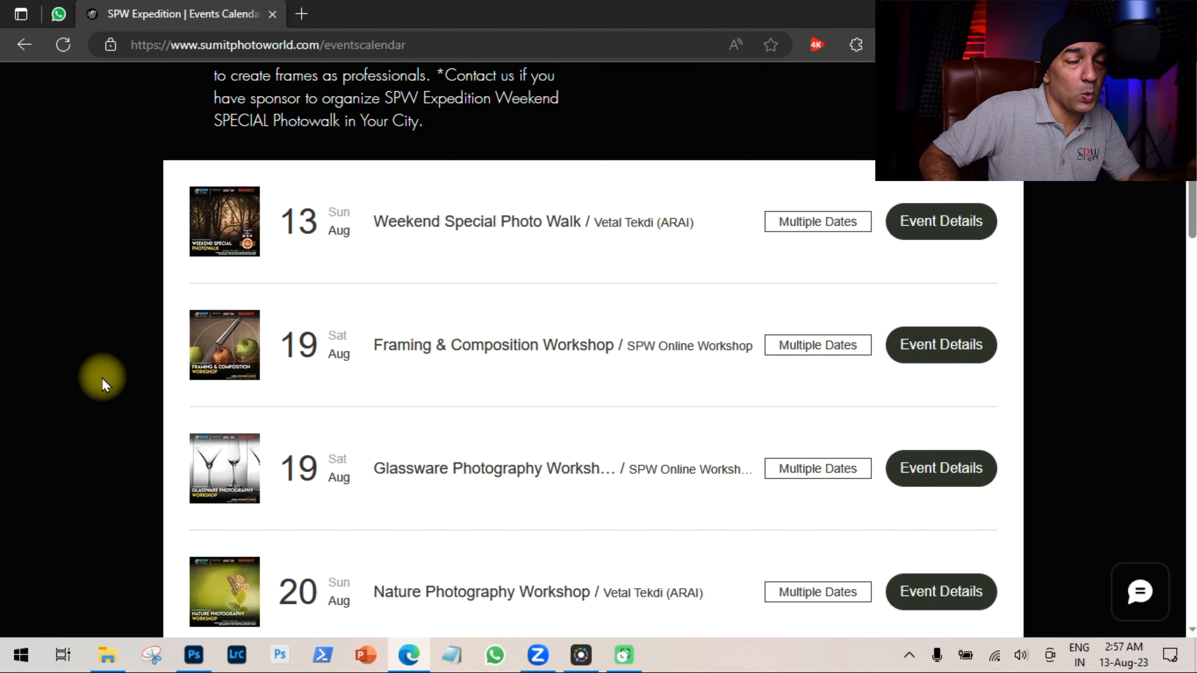
scroll(104, 368, down, 15)
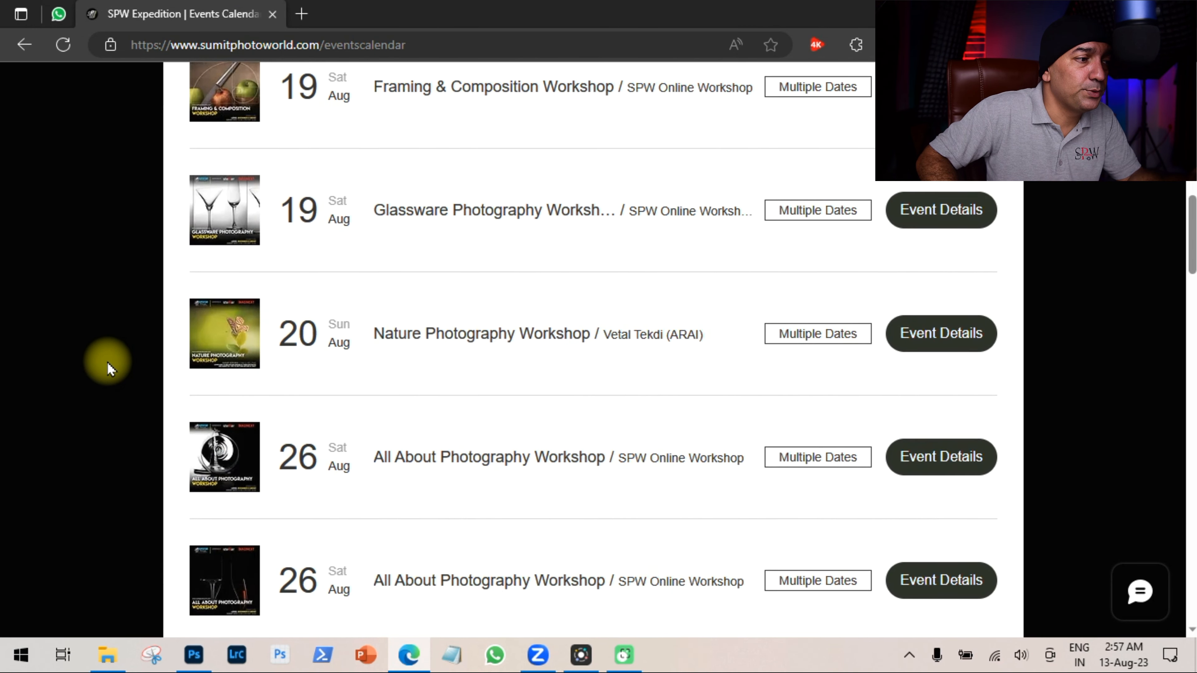